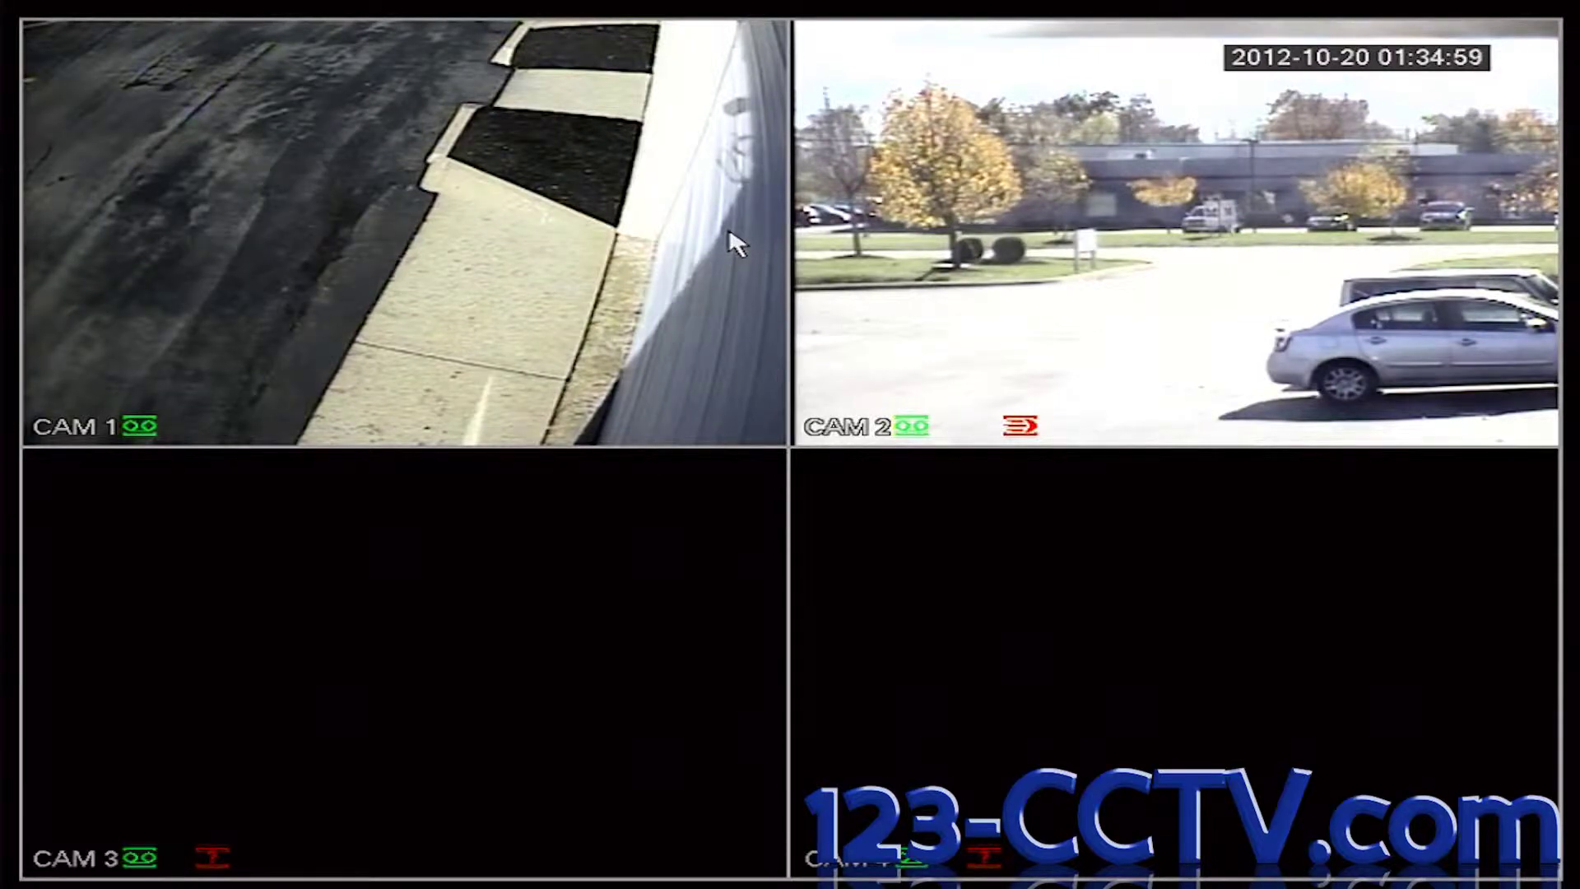
Choose Record from the live-view menu and log in as administrator with the password
right_click(598, 266)
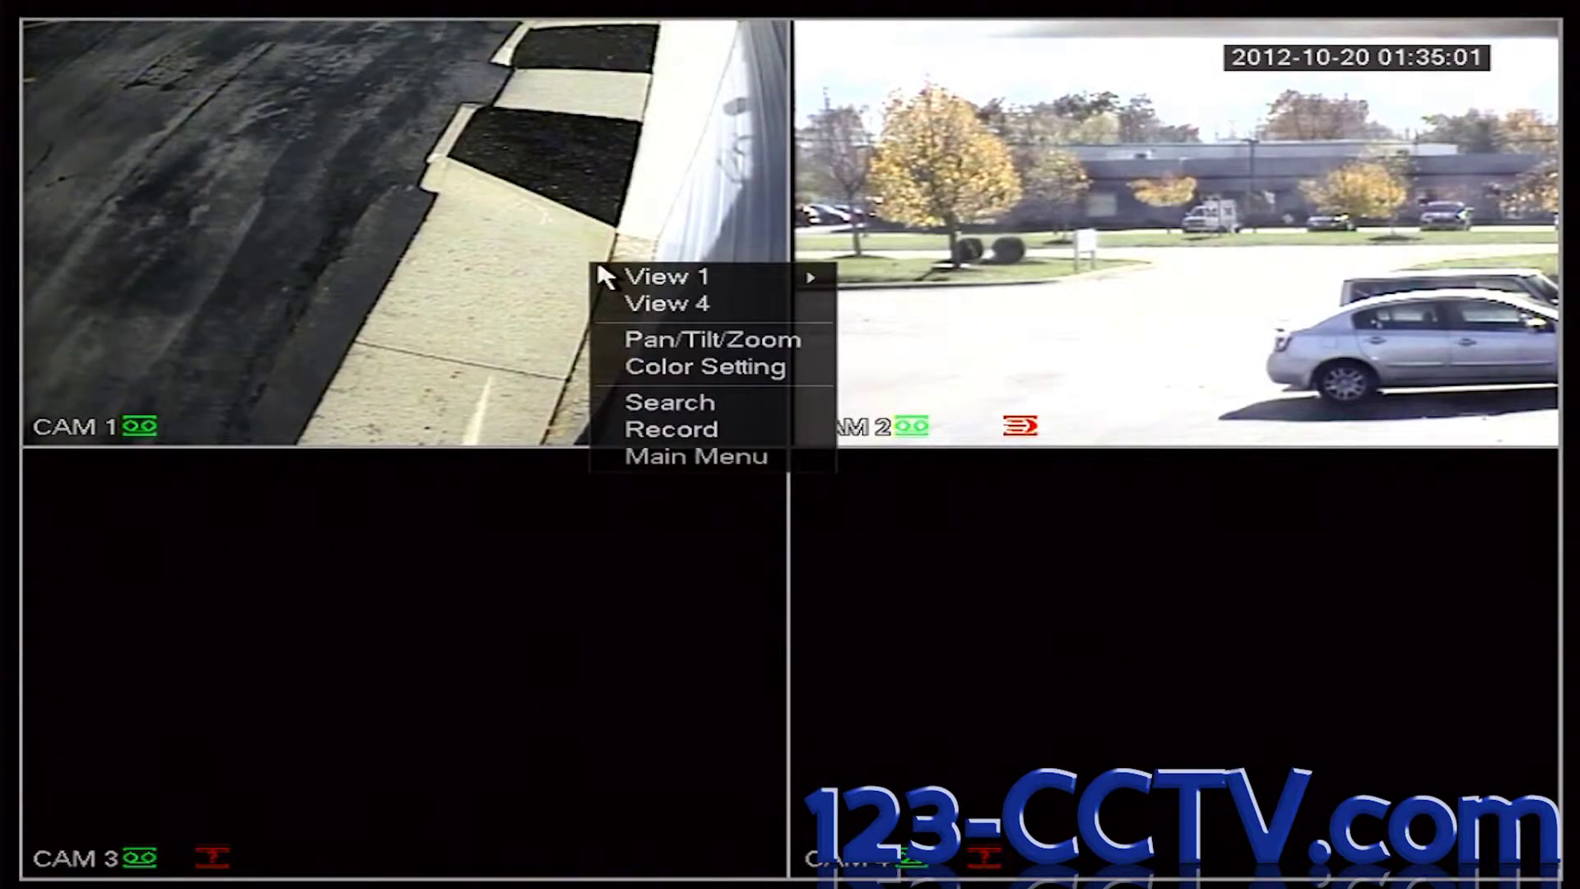
left_click(705, 431)
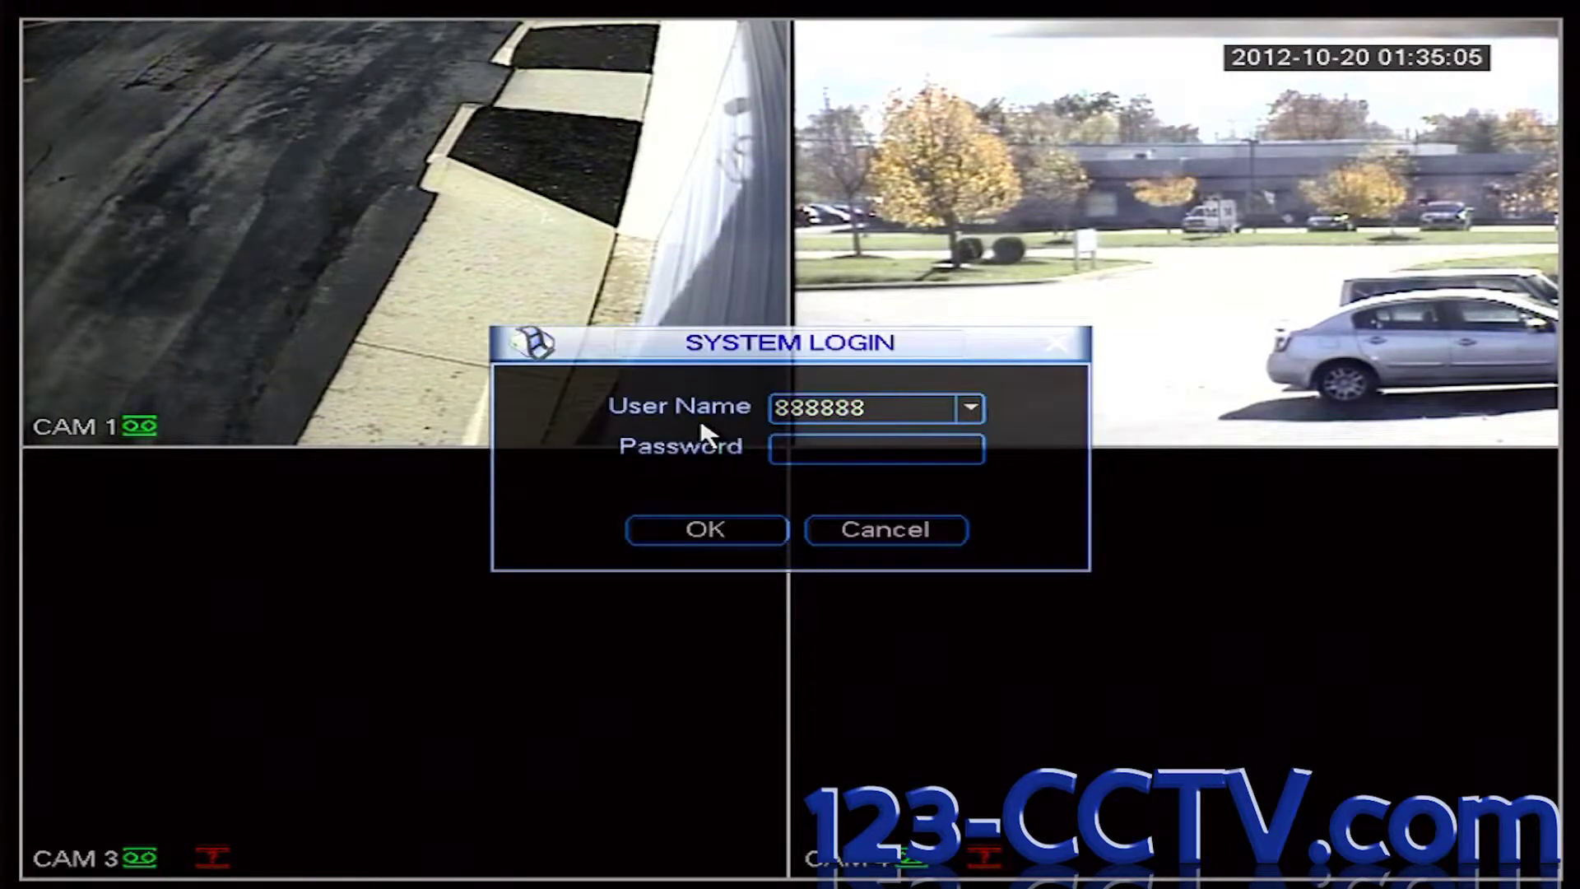
left_click(821, 451)
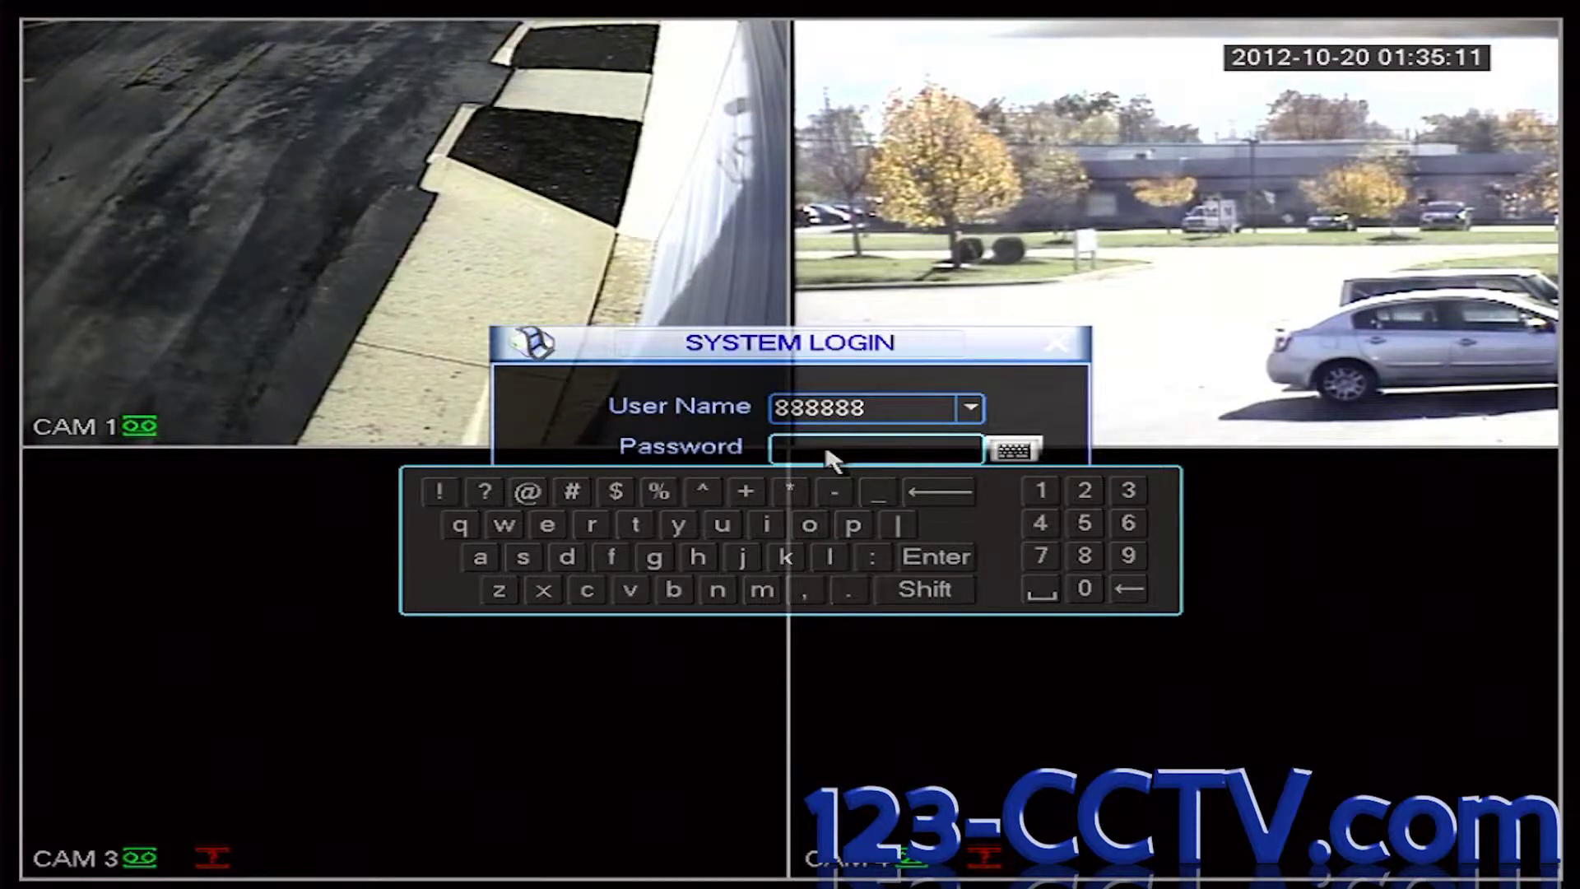
left_click(1085, 560)
left_click(1086, 559)
left_click(1085, 559)
left_click(1086, 560)
left_click(1084, 558)
left_click(1085, 558)
left_click(957, 559)
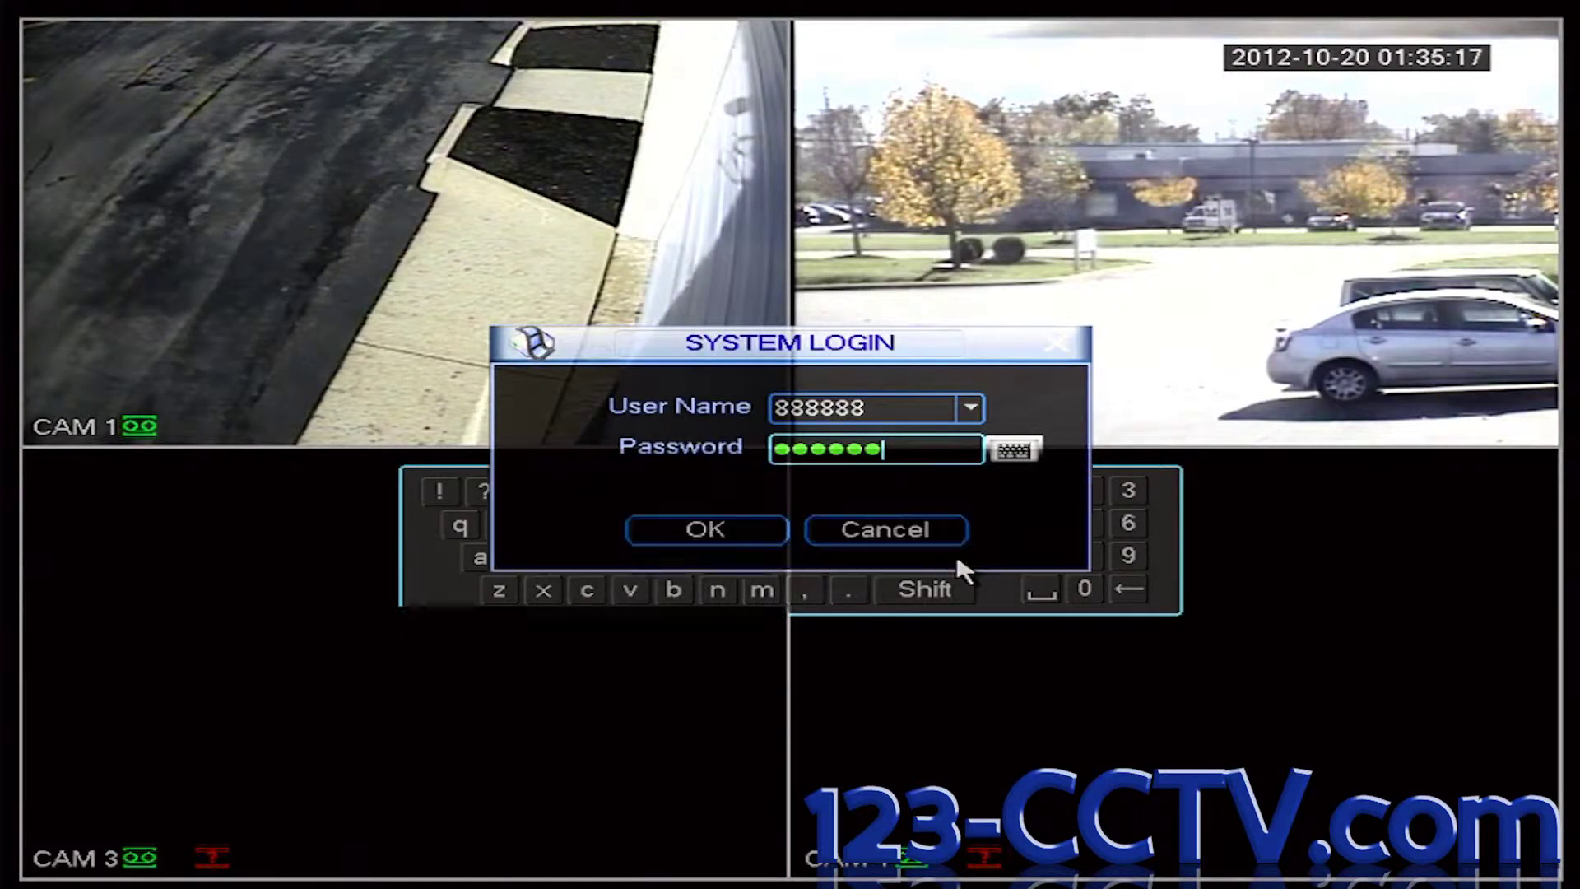
left_click(726, 539)
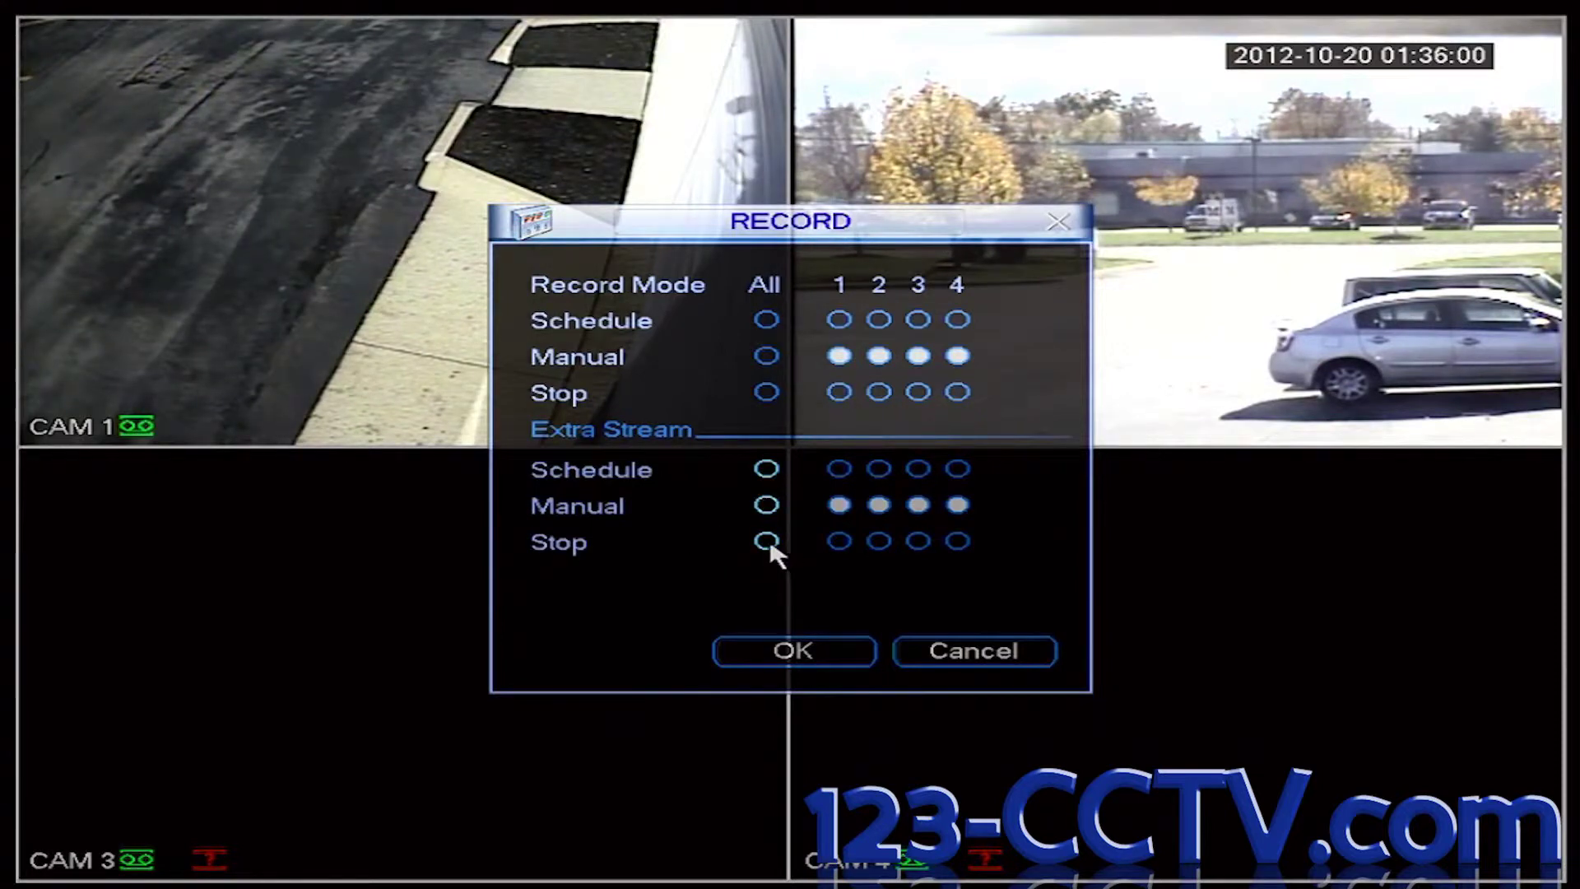
Set extra-stream and main-stream recording to Schedule for all four channels and save
left_click(766, 541)
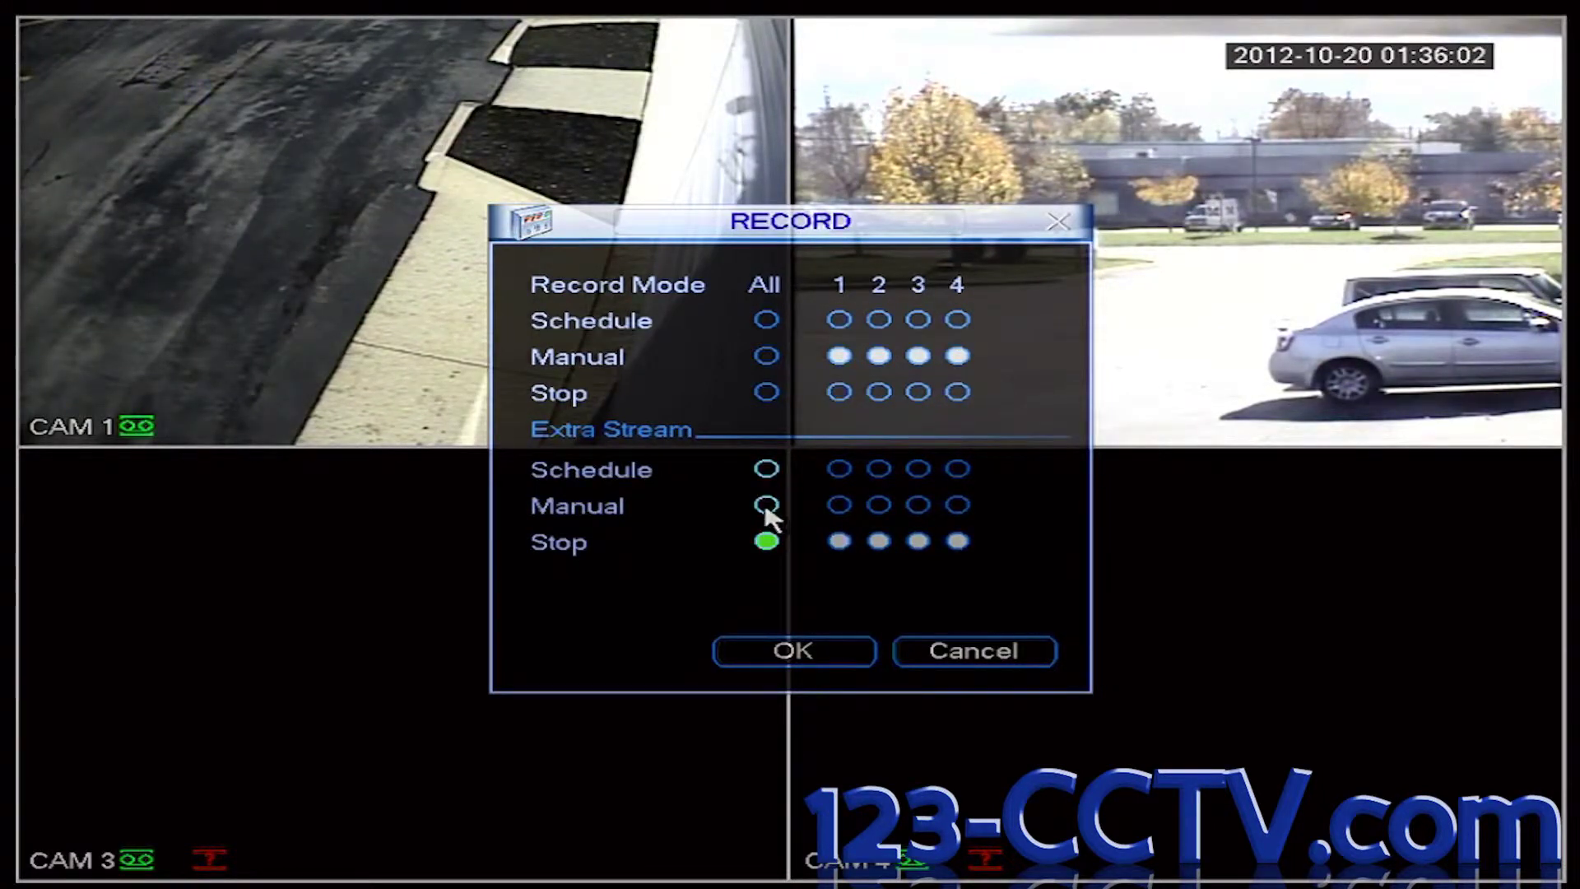
left_click(766, 505)
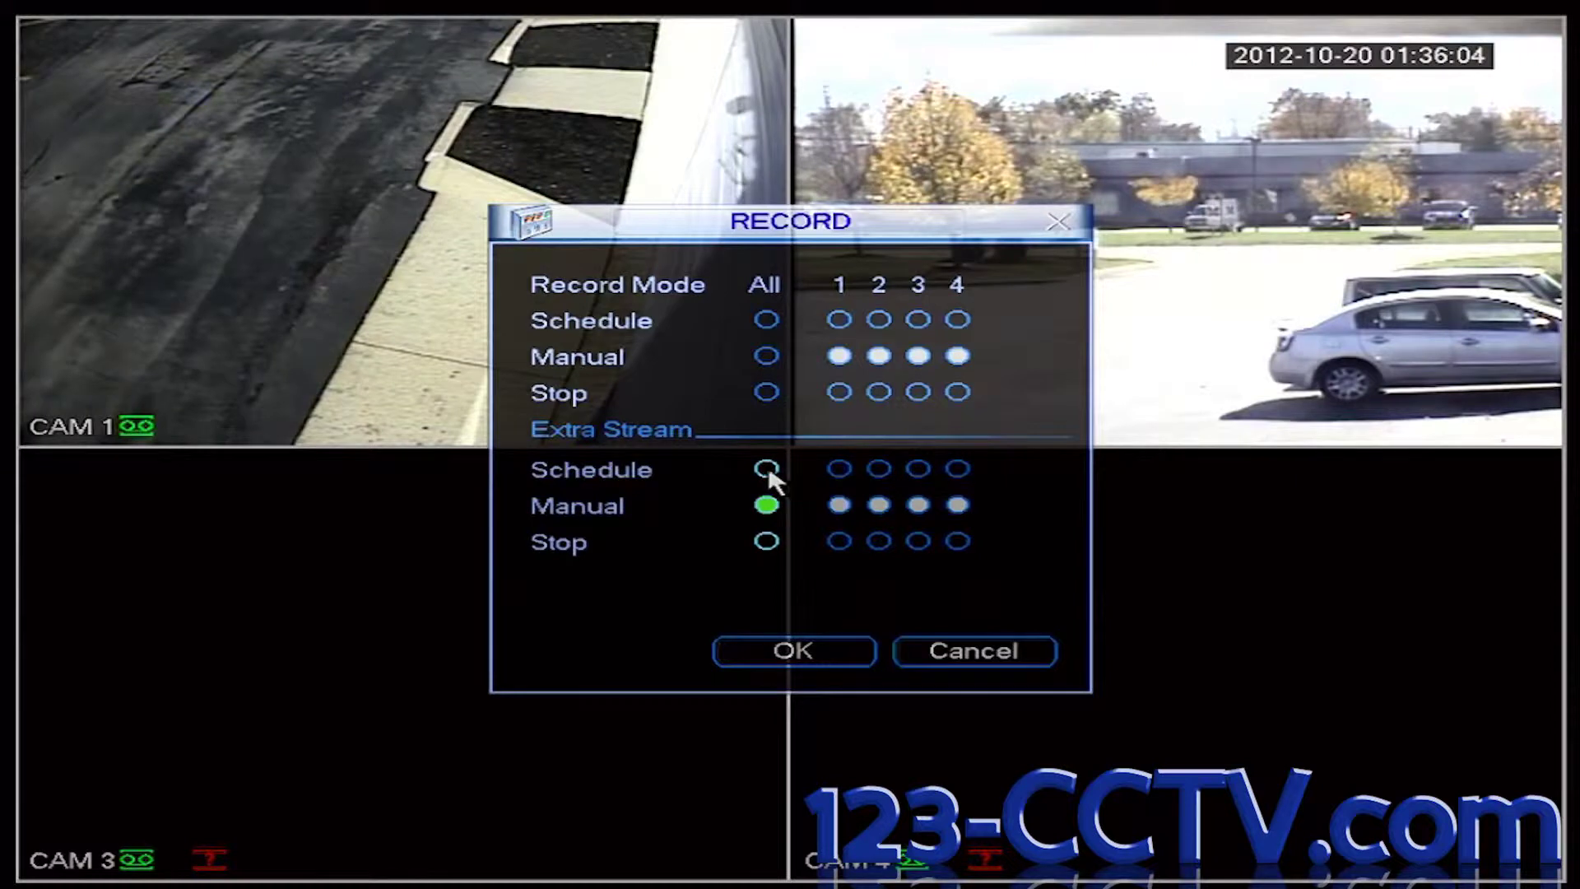
left_click(767, 468)
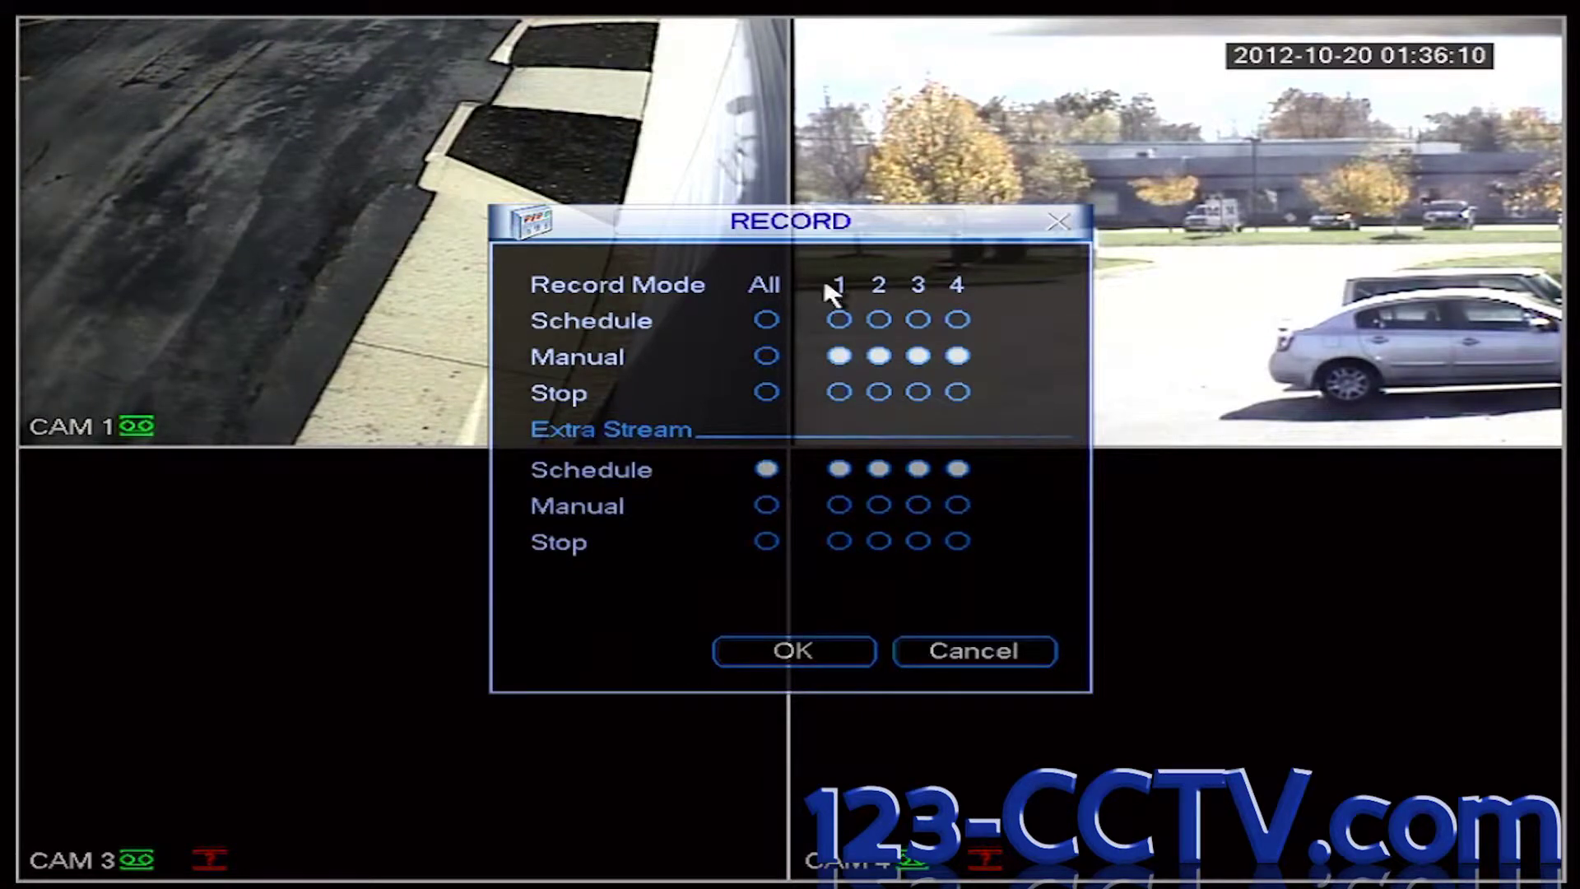
left_click(771, 321)
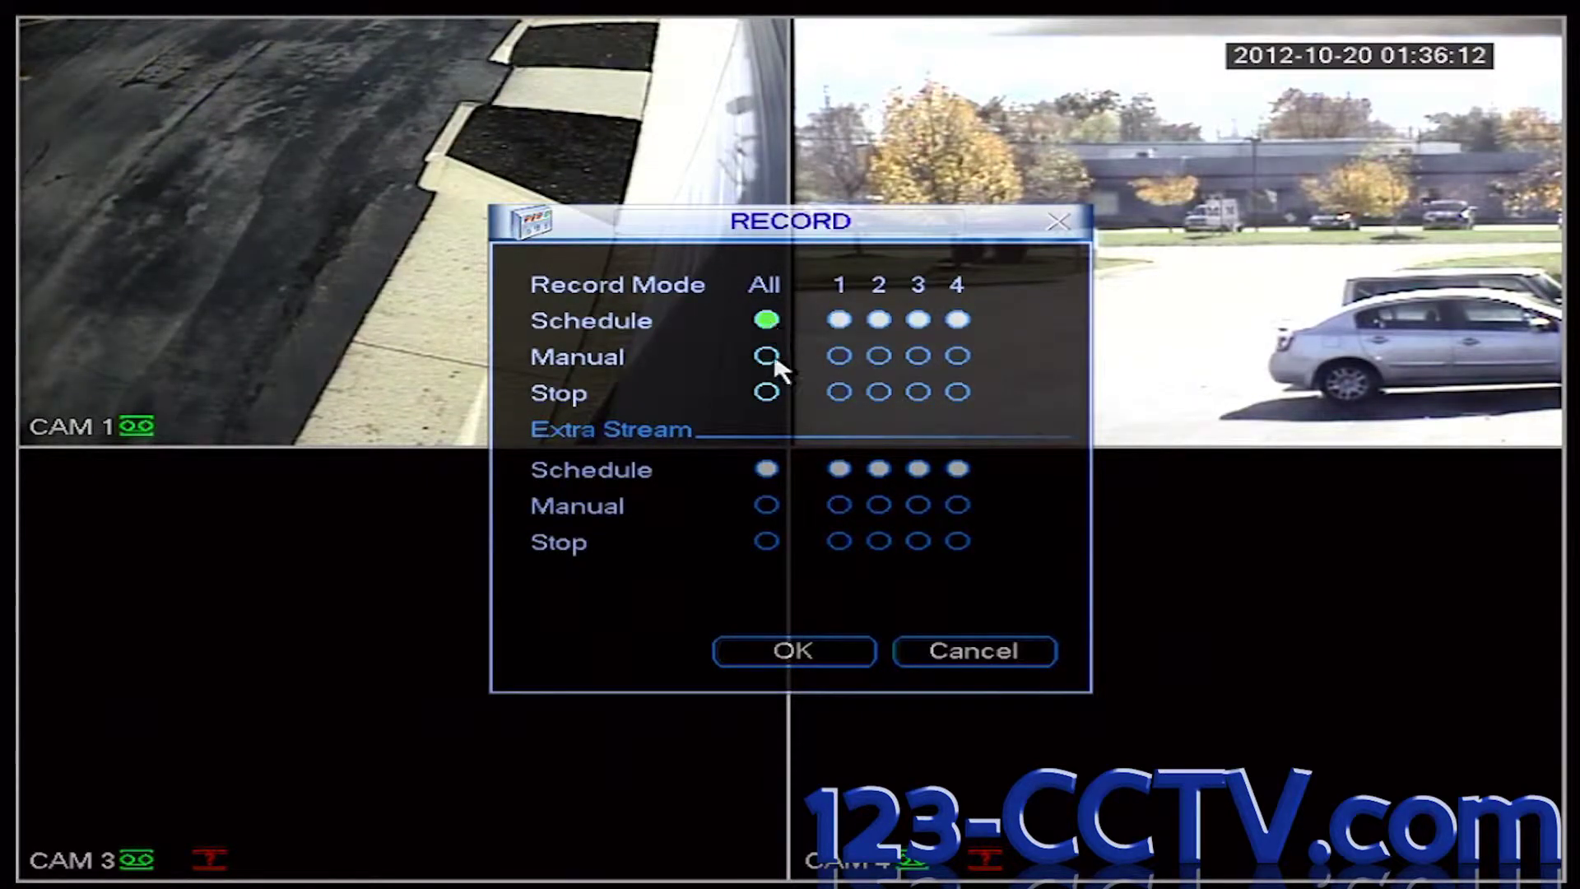
left_click(782, 651)
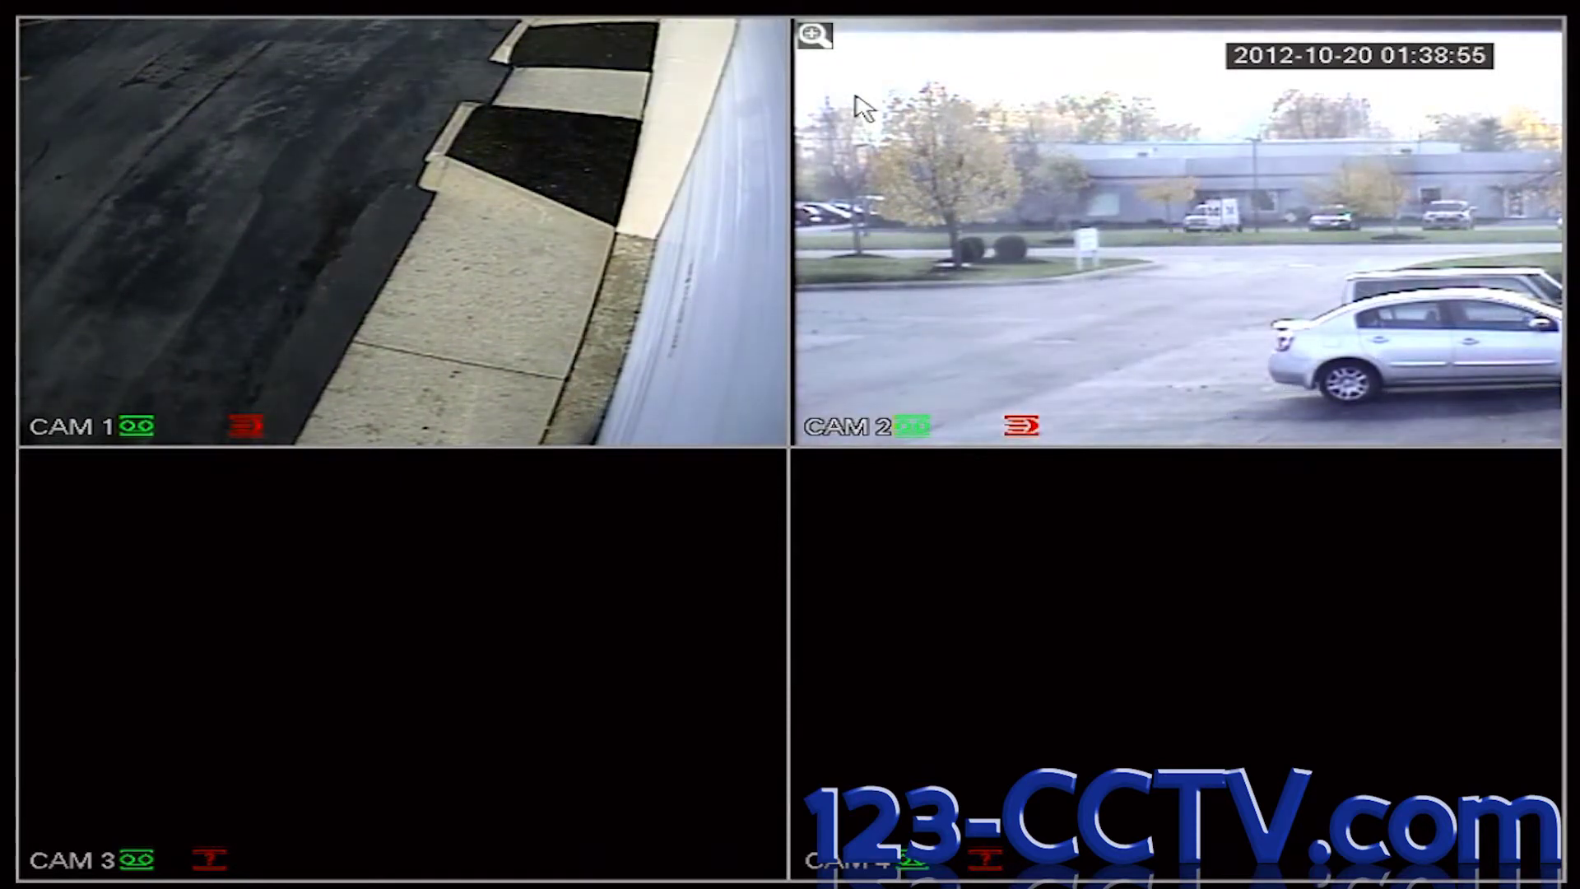
Go from the live-view menu through Main Menu and SETTING to the SCHEDULE page
right_click(743, 182)
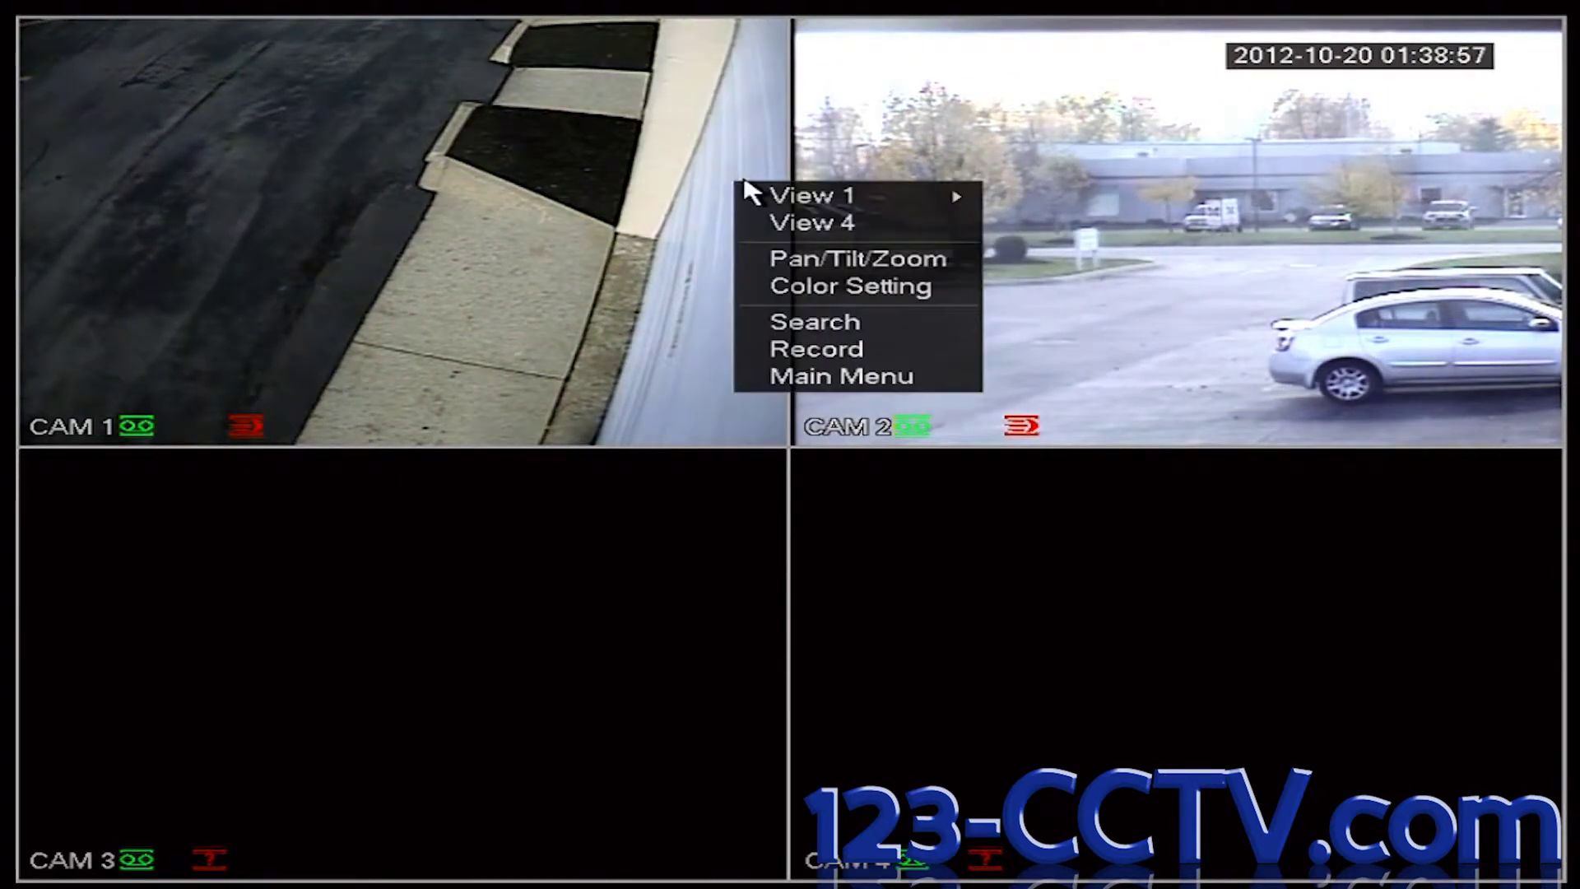
left_click(833, 379)
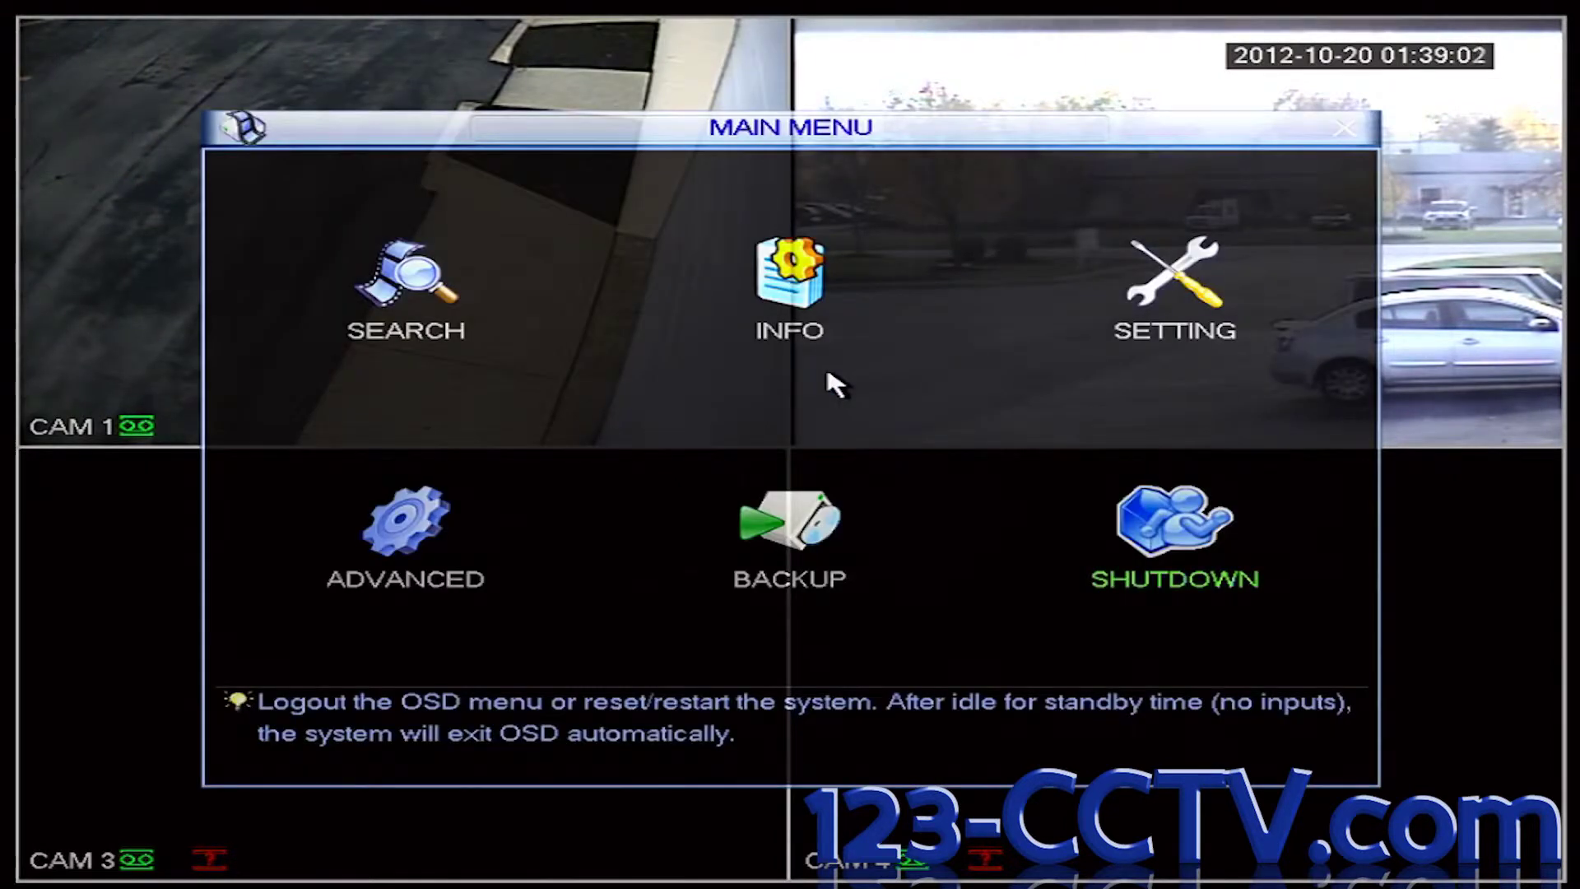
left_click(1178, 288)
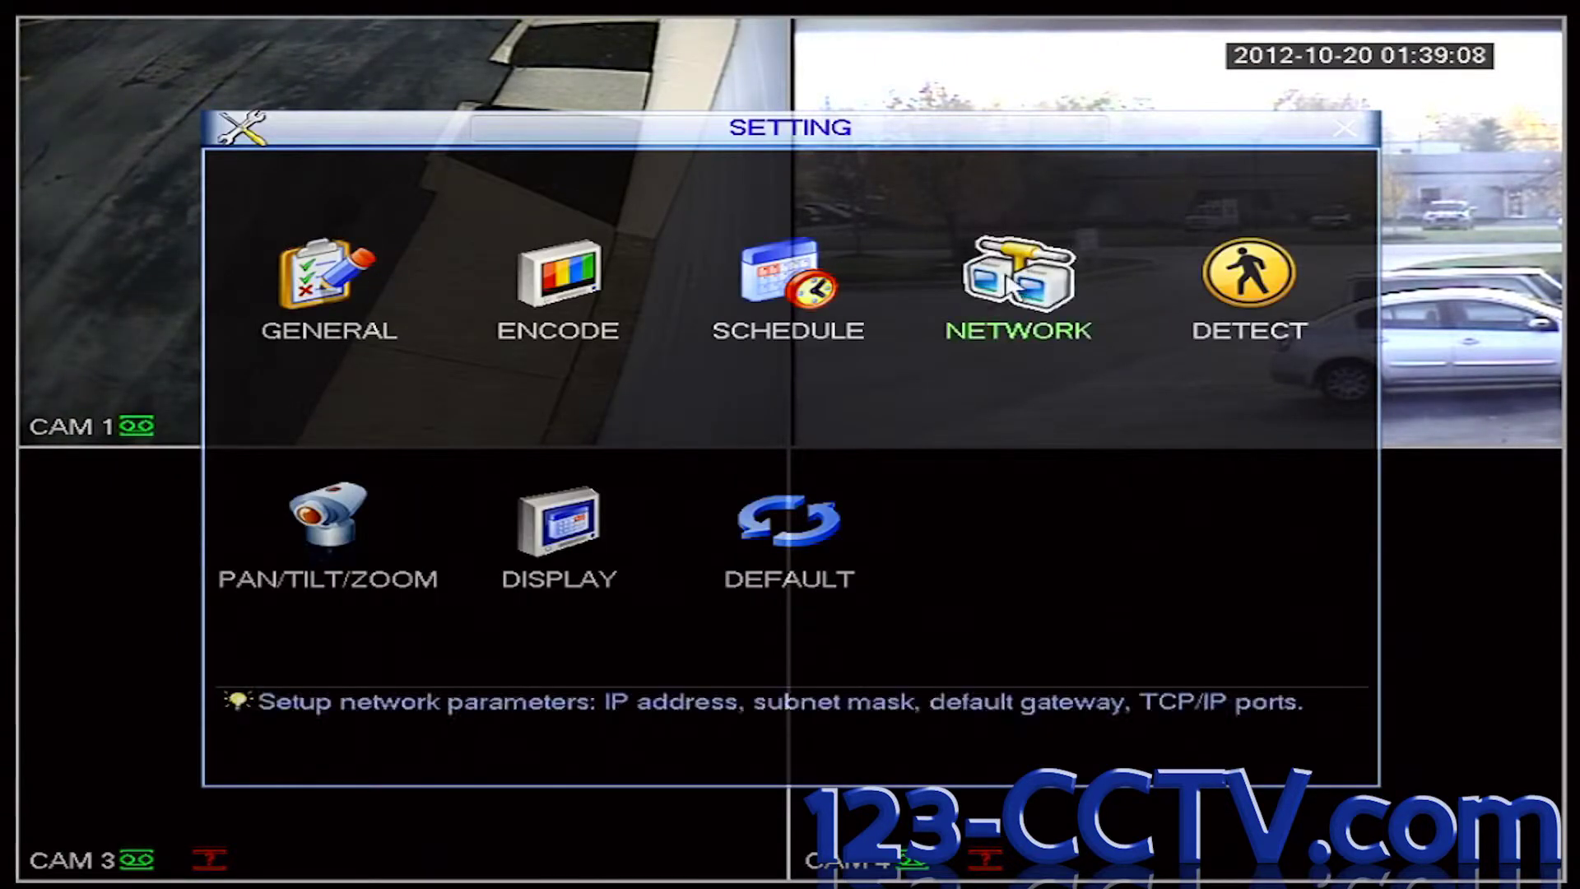
left_click(778, 284)
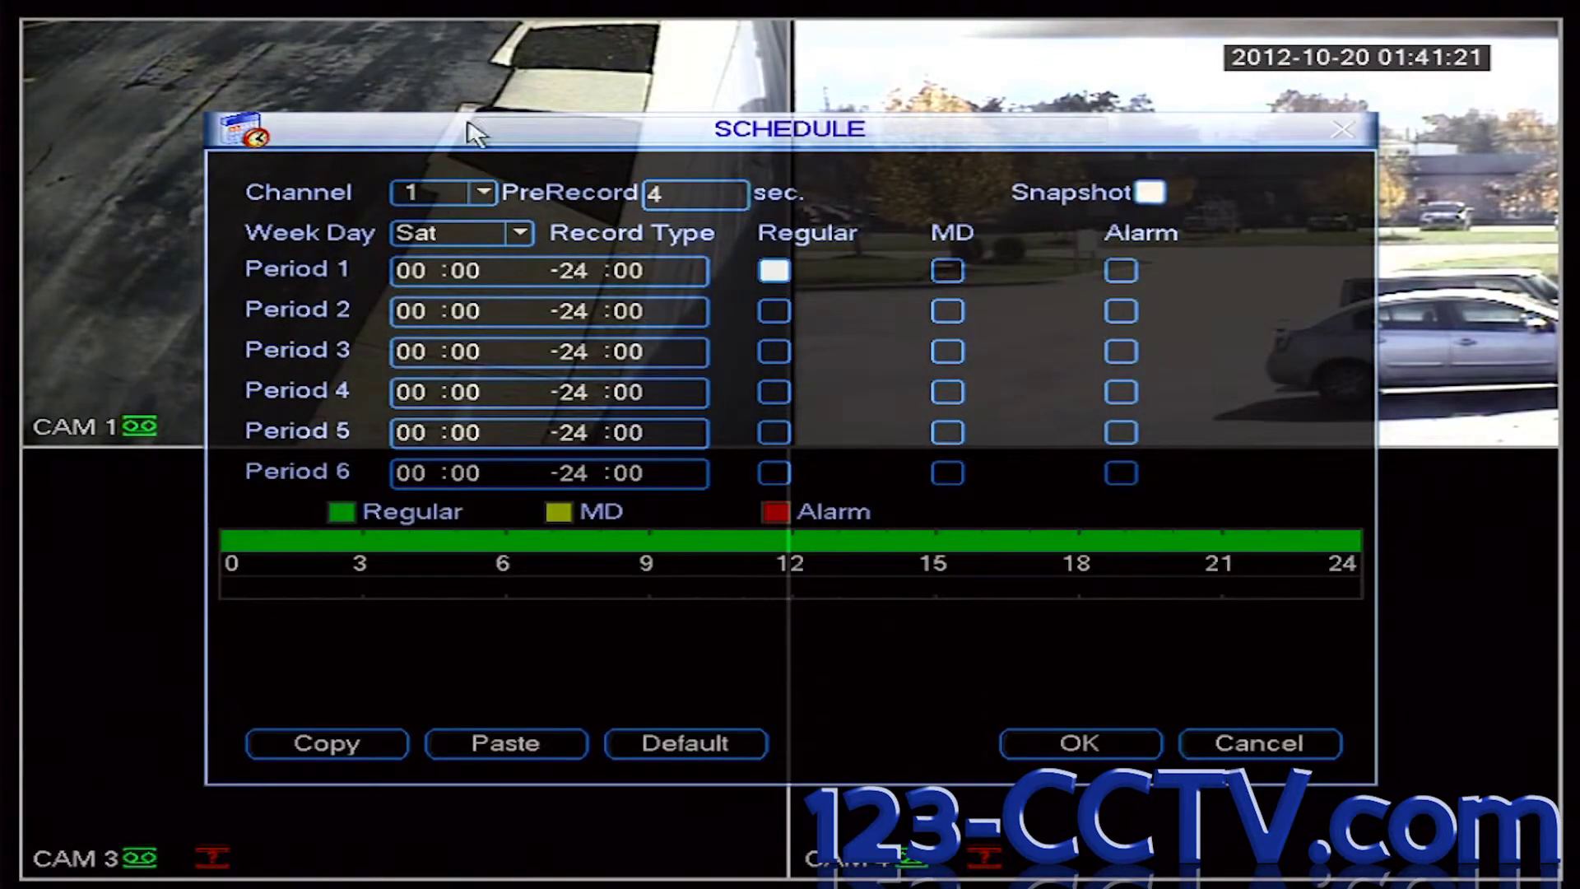
Set the schedule's Channel and Week Day dropdowns both to All
left_click(480, 197)
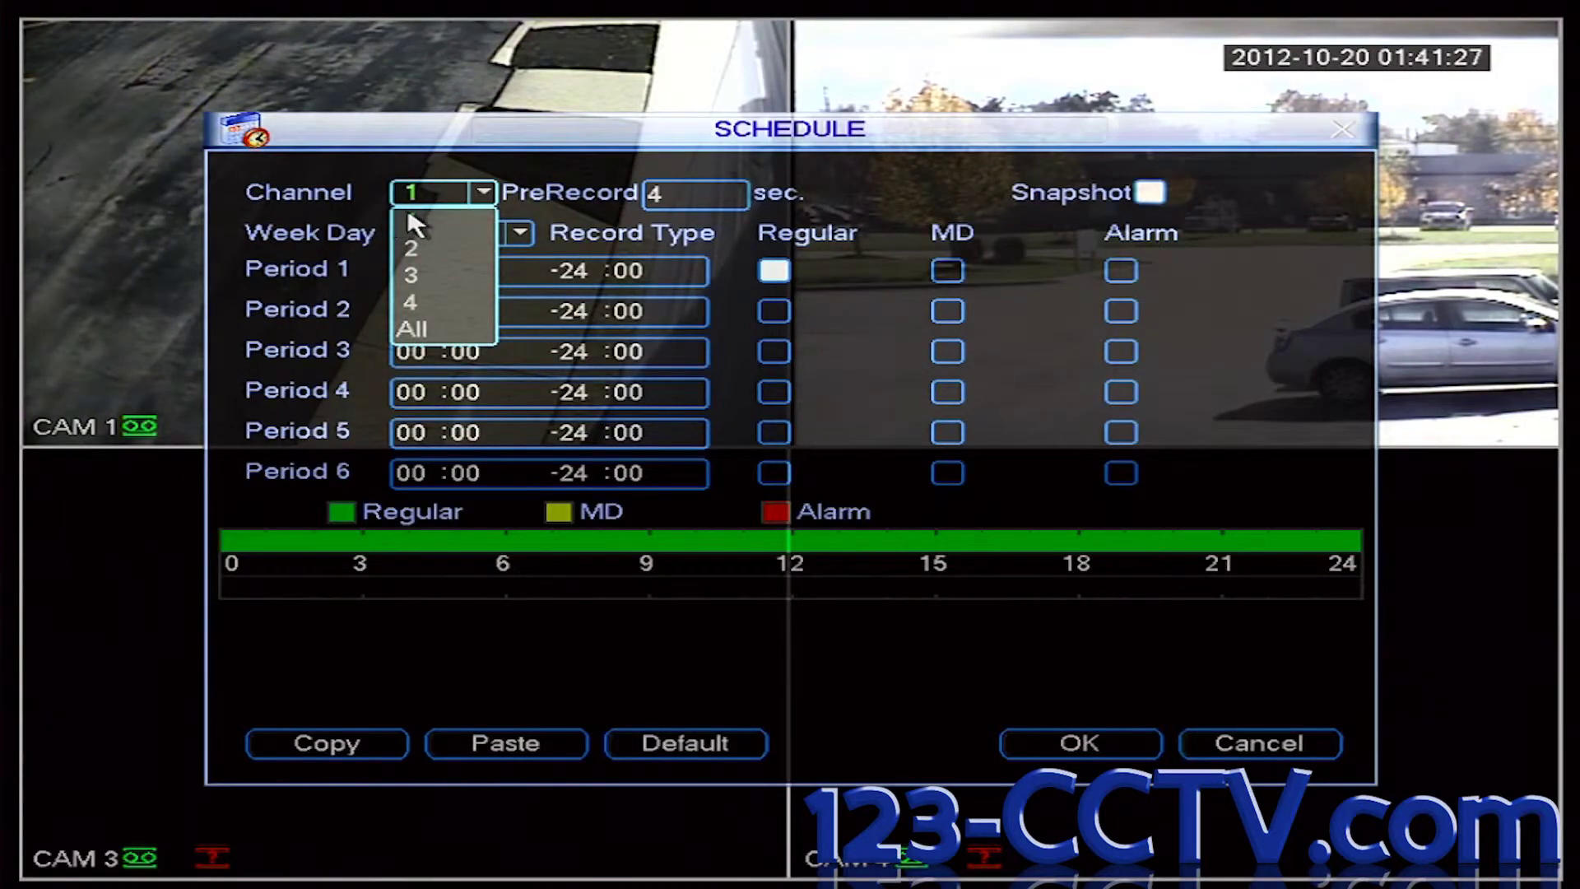
left_click(426, 329)
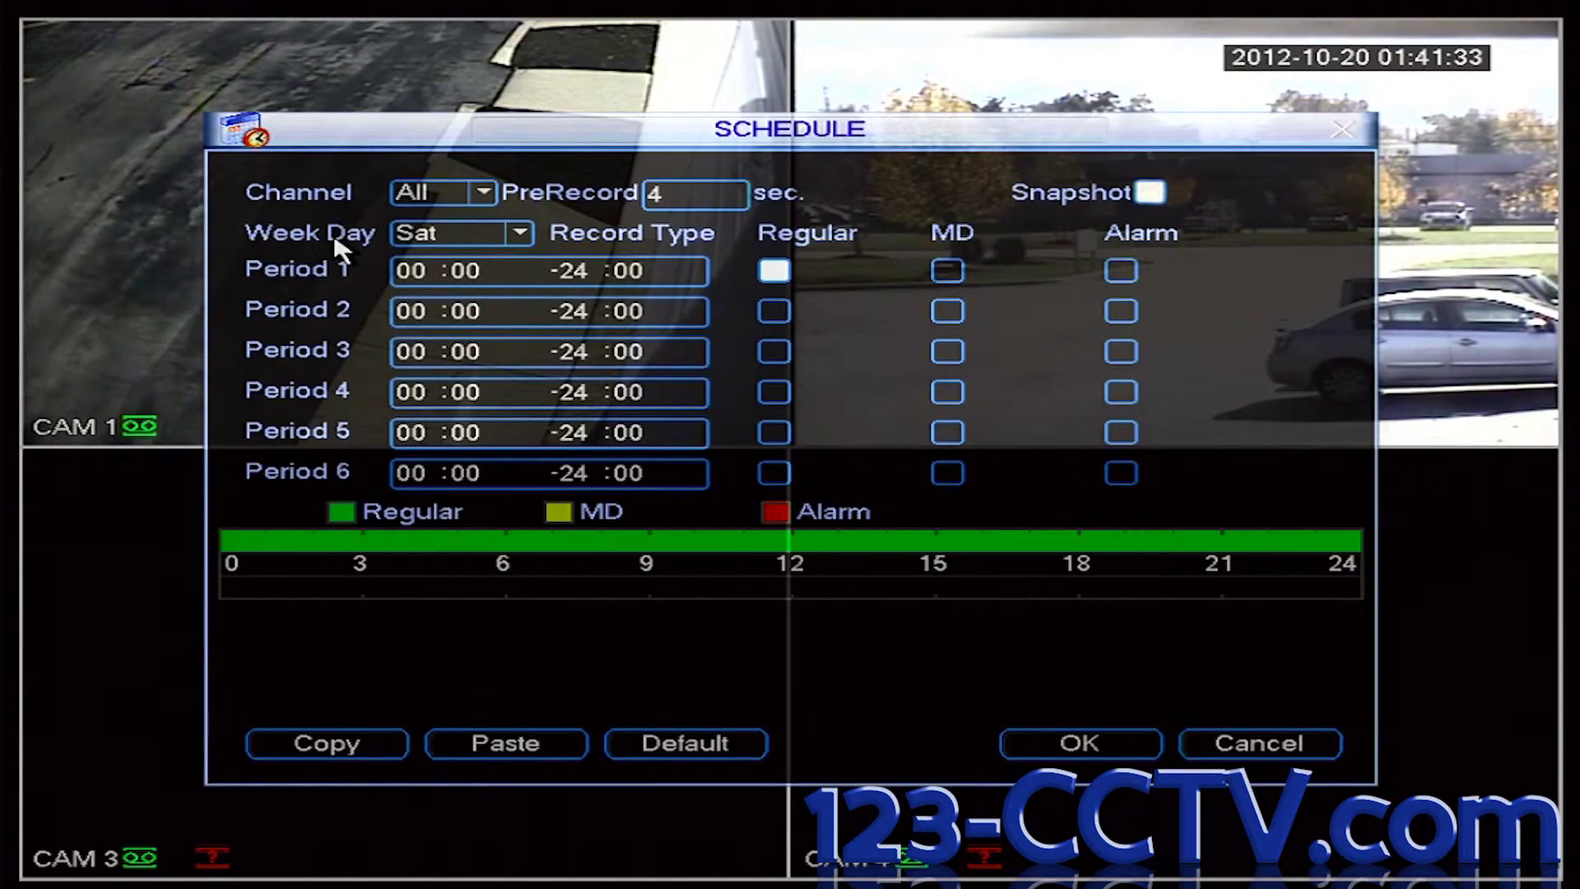
left_click(512, 237)
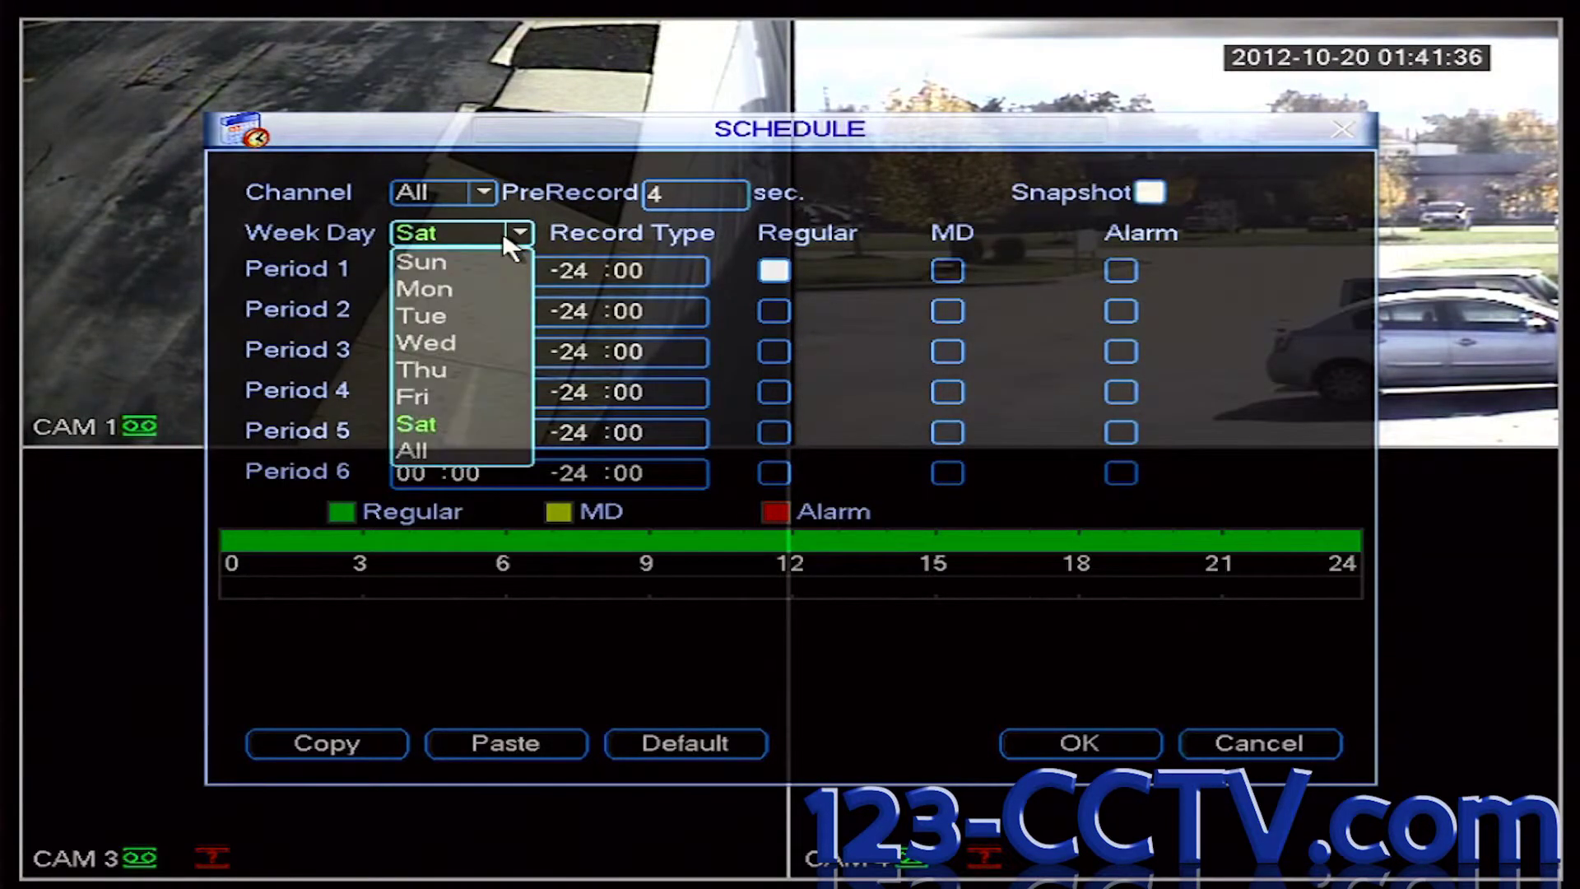
left_click(427, 452)
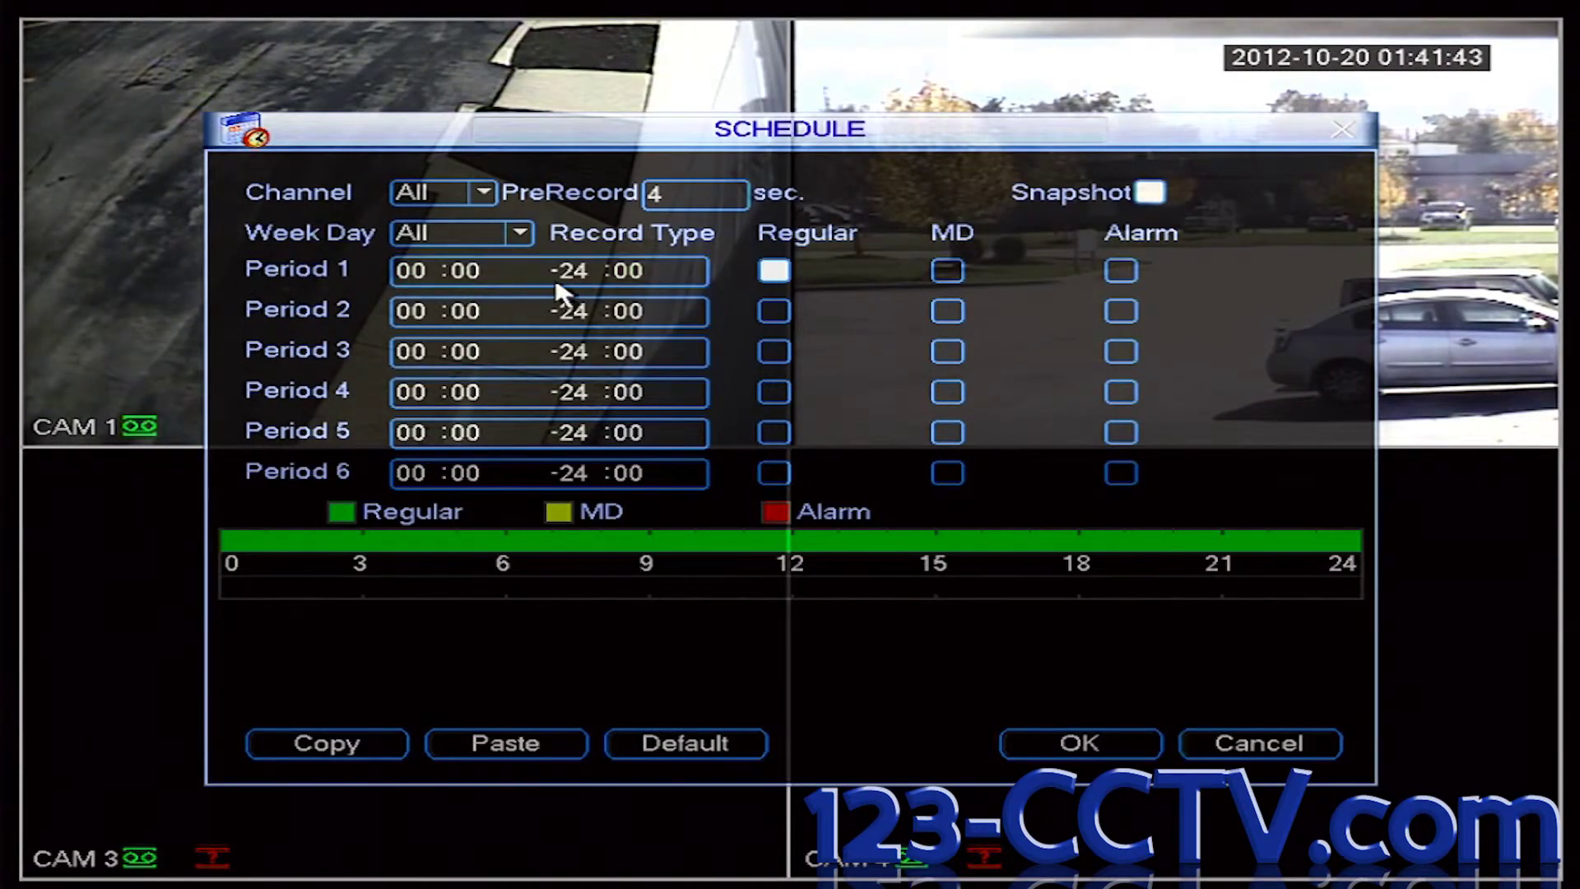
Enable Regular and MD recording for Period 1 (00:00–24:00) and save the schedule
left_click(586, 276)
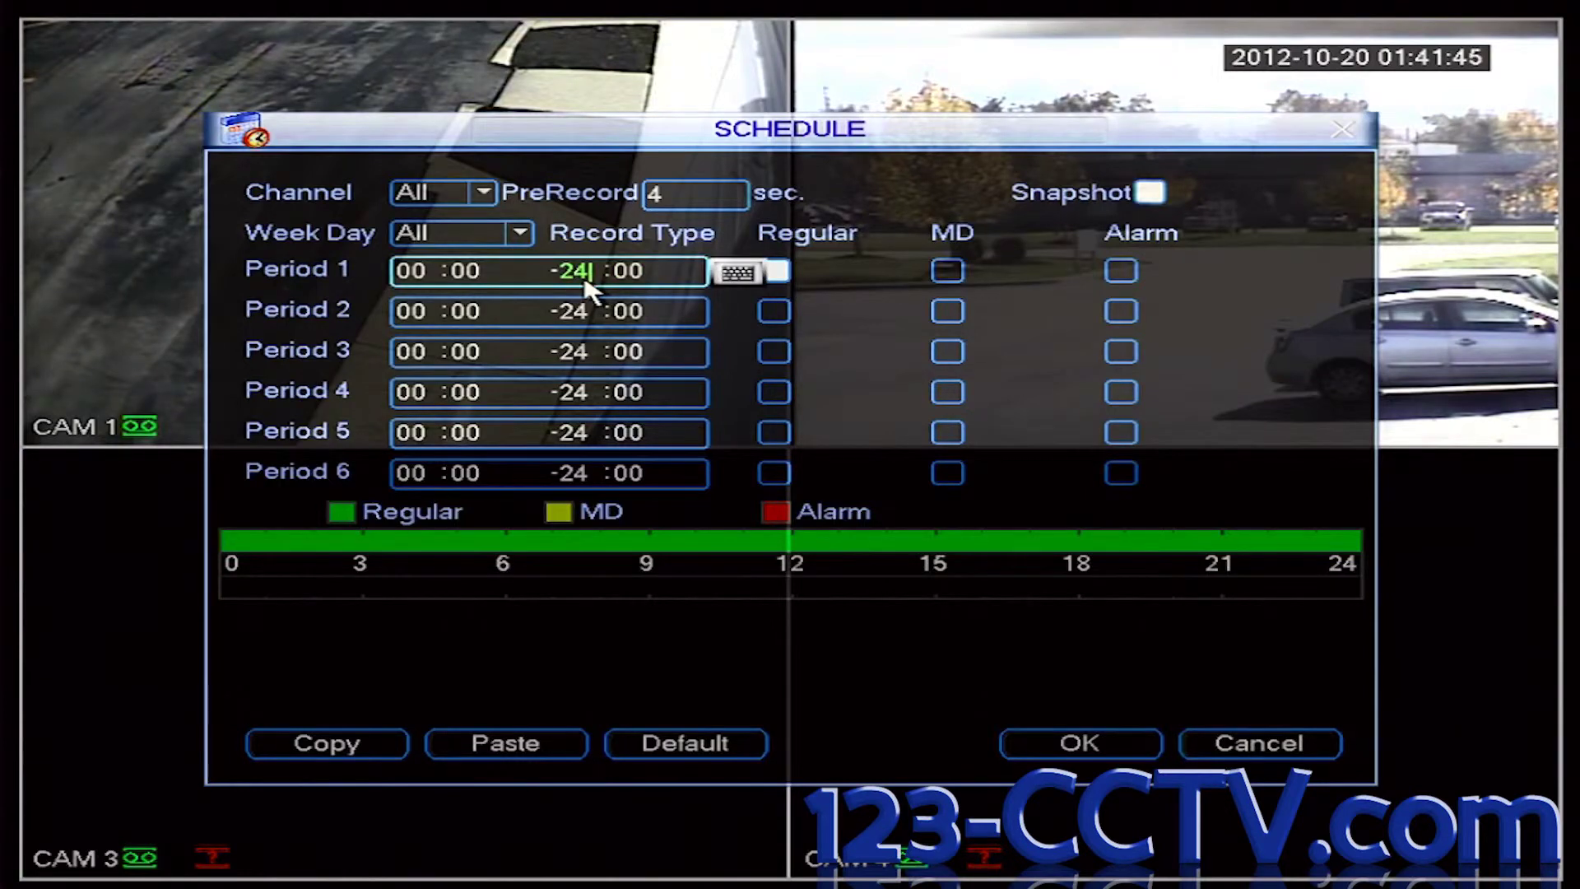
left_click(773, 276)
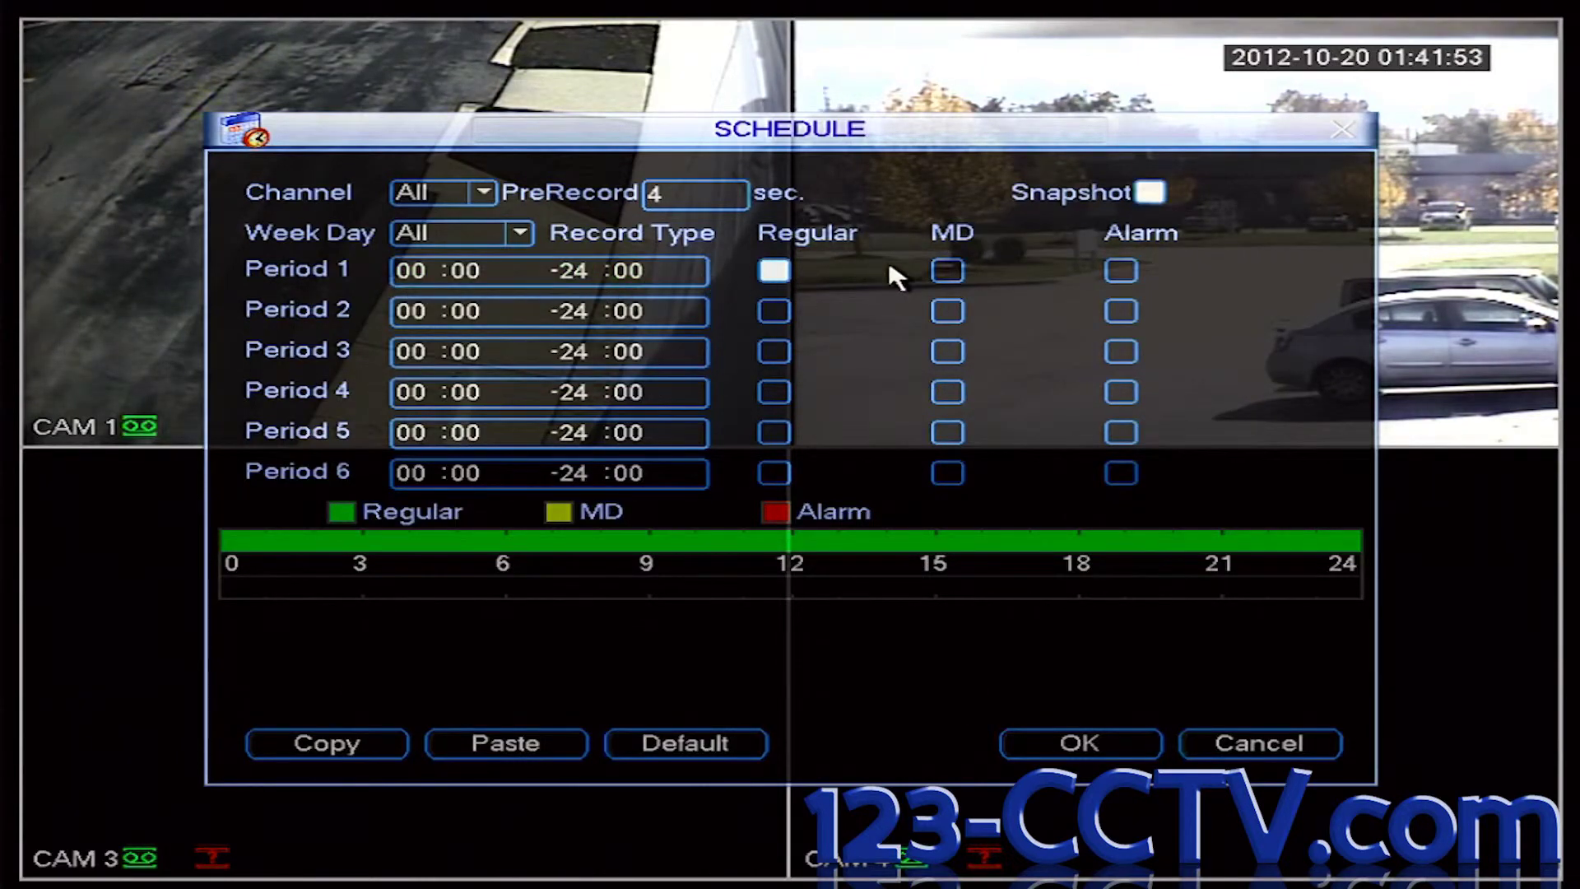
left_click(948, 271)
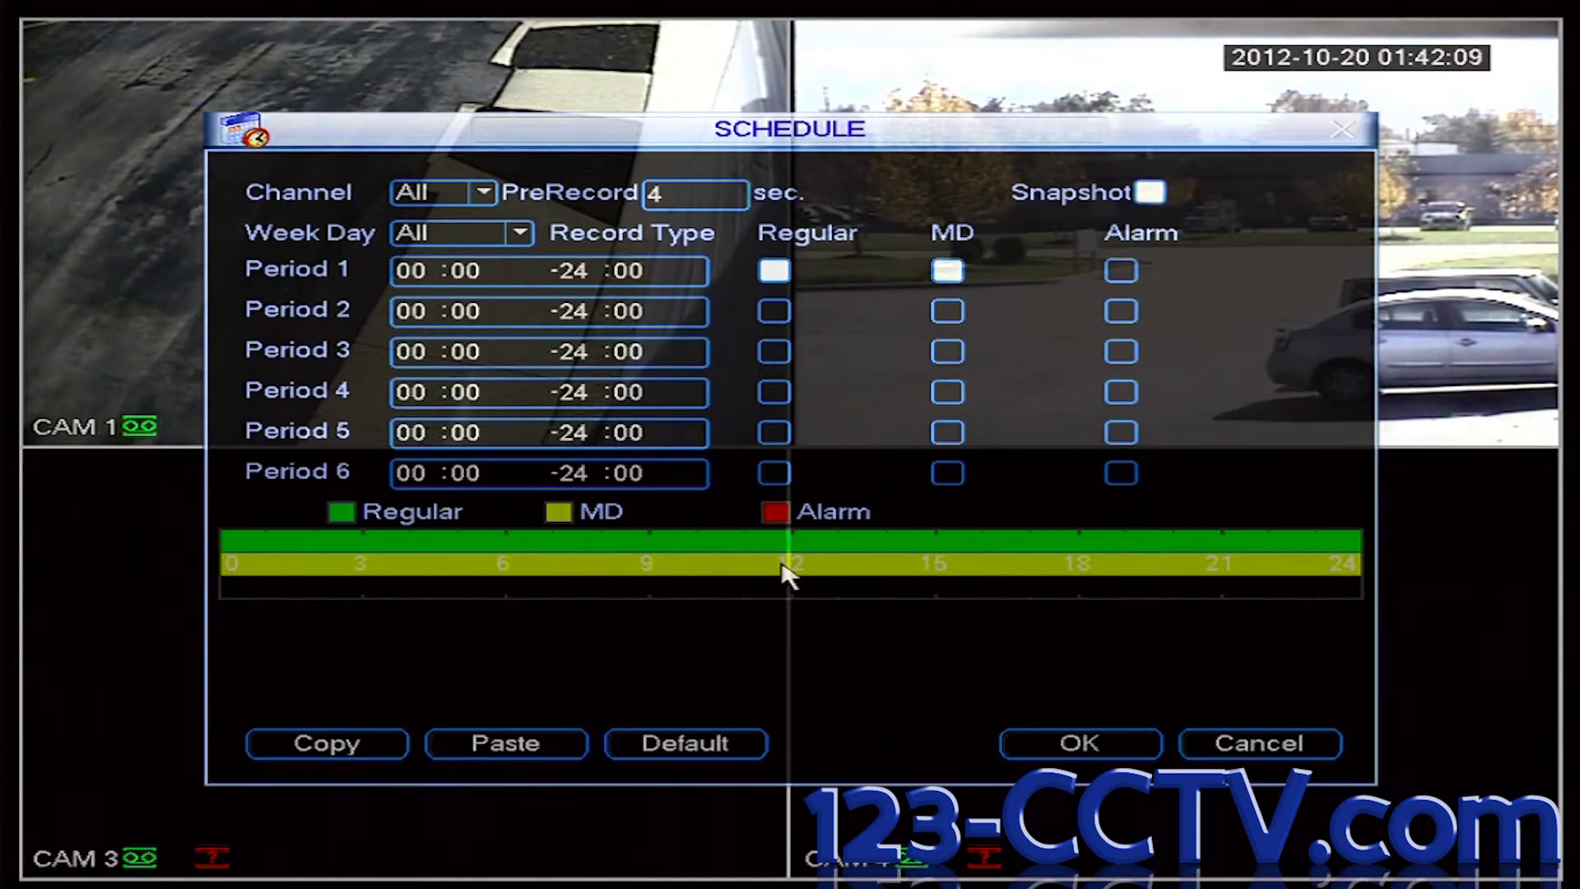
left_click(1083, 745)
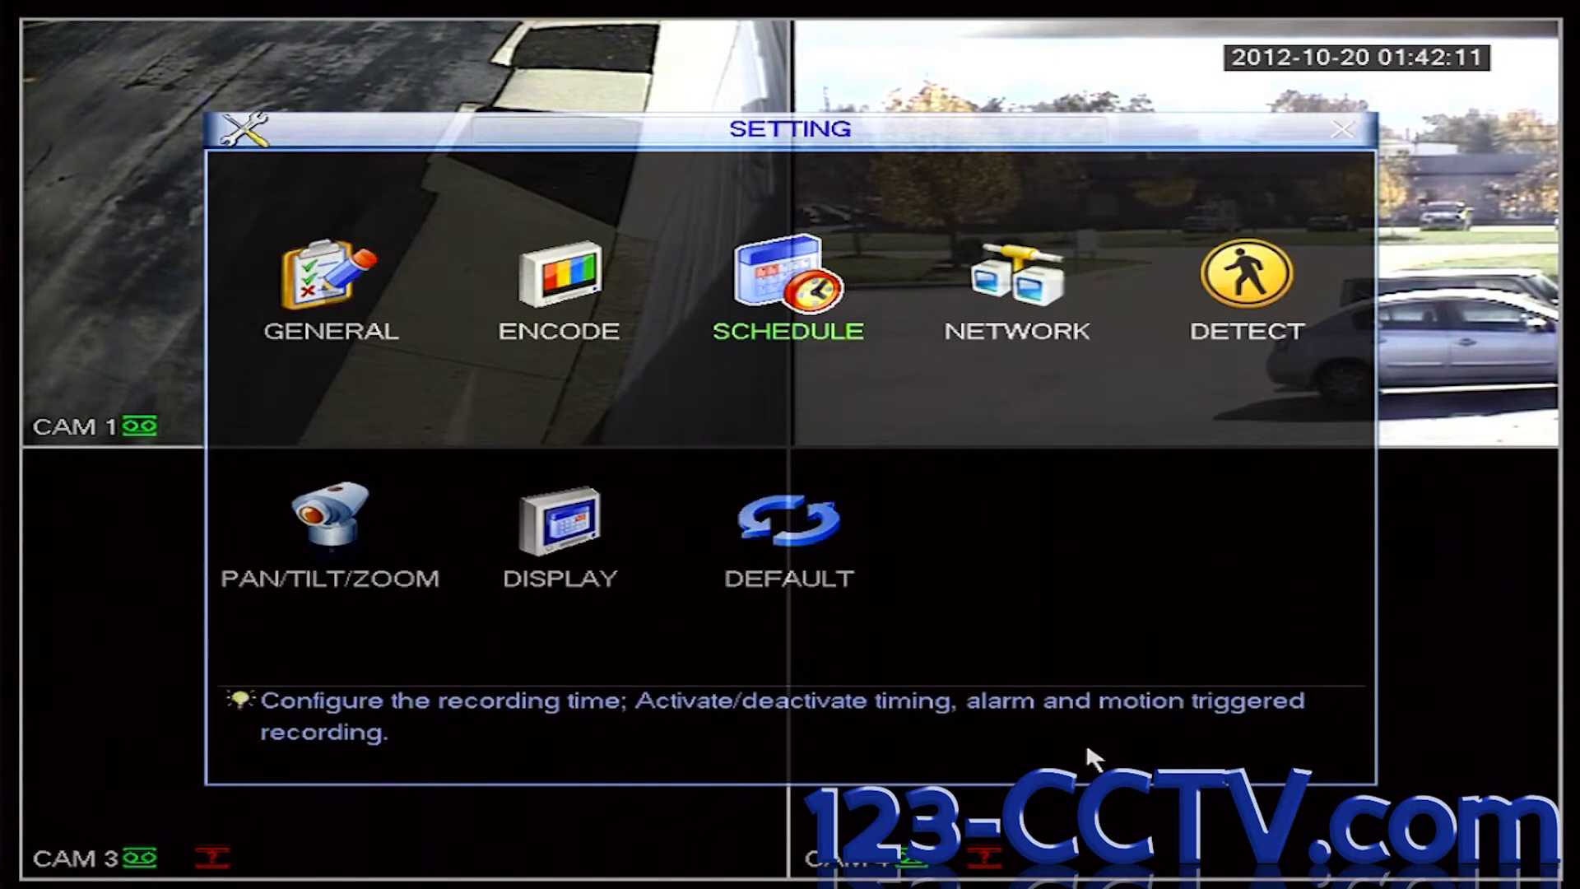
Exit Setting and Main Menu back to live view, then choose Search from the menu
right_click(778, 439)
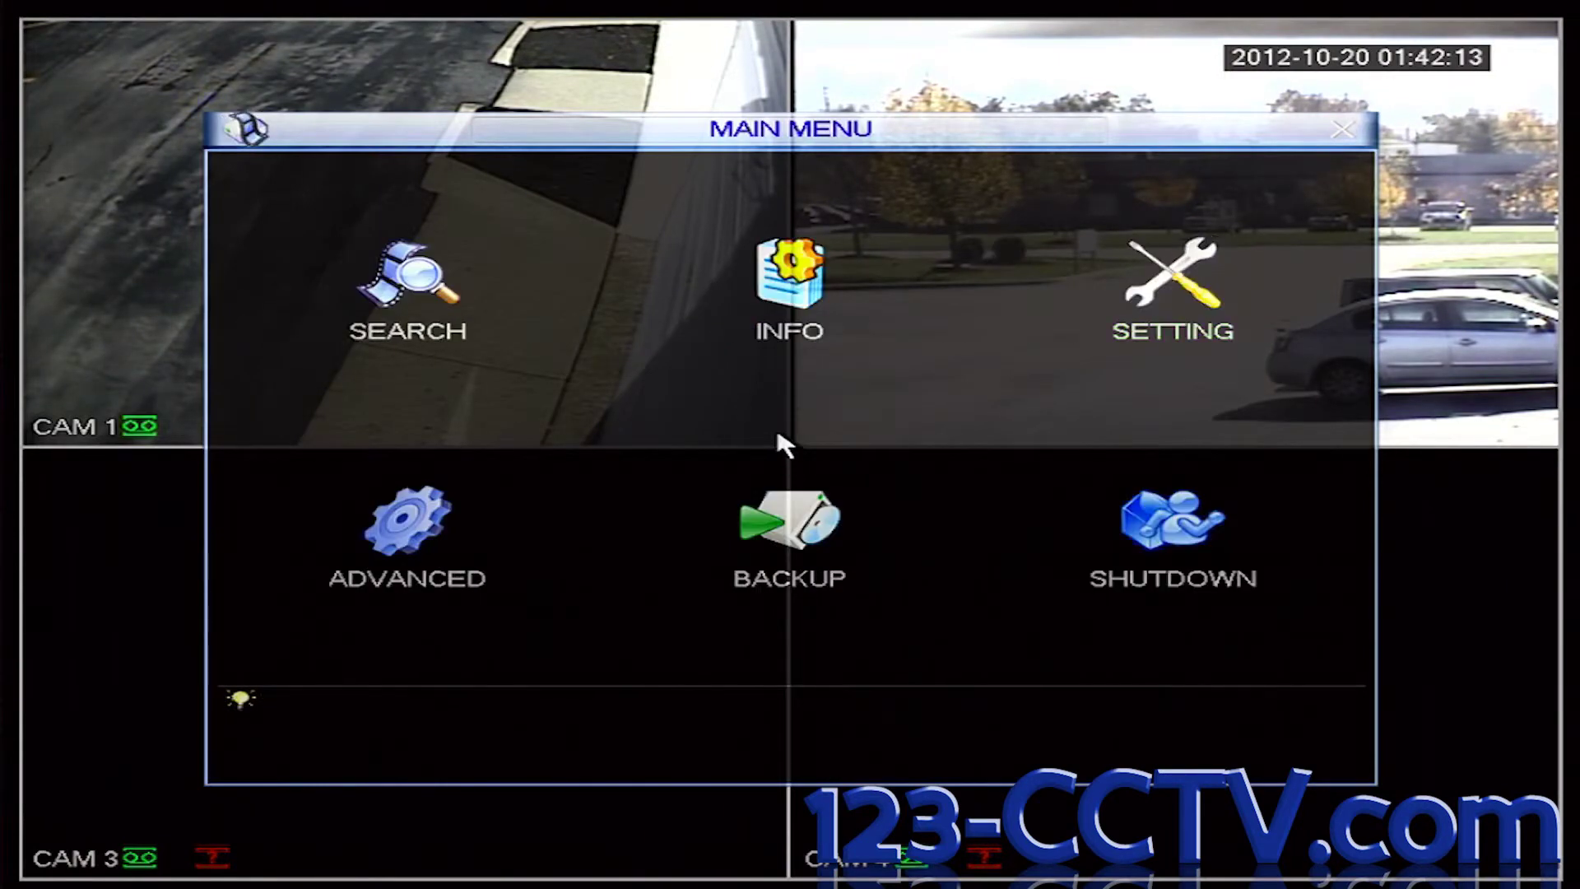
right_click(779, 438)
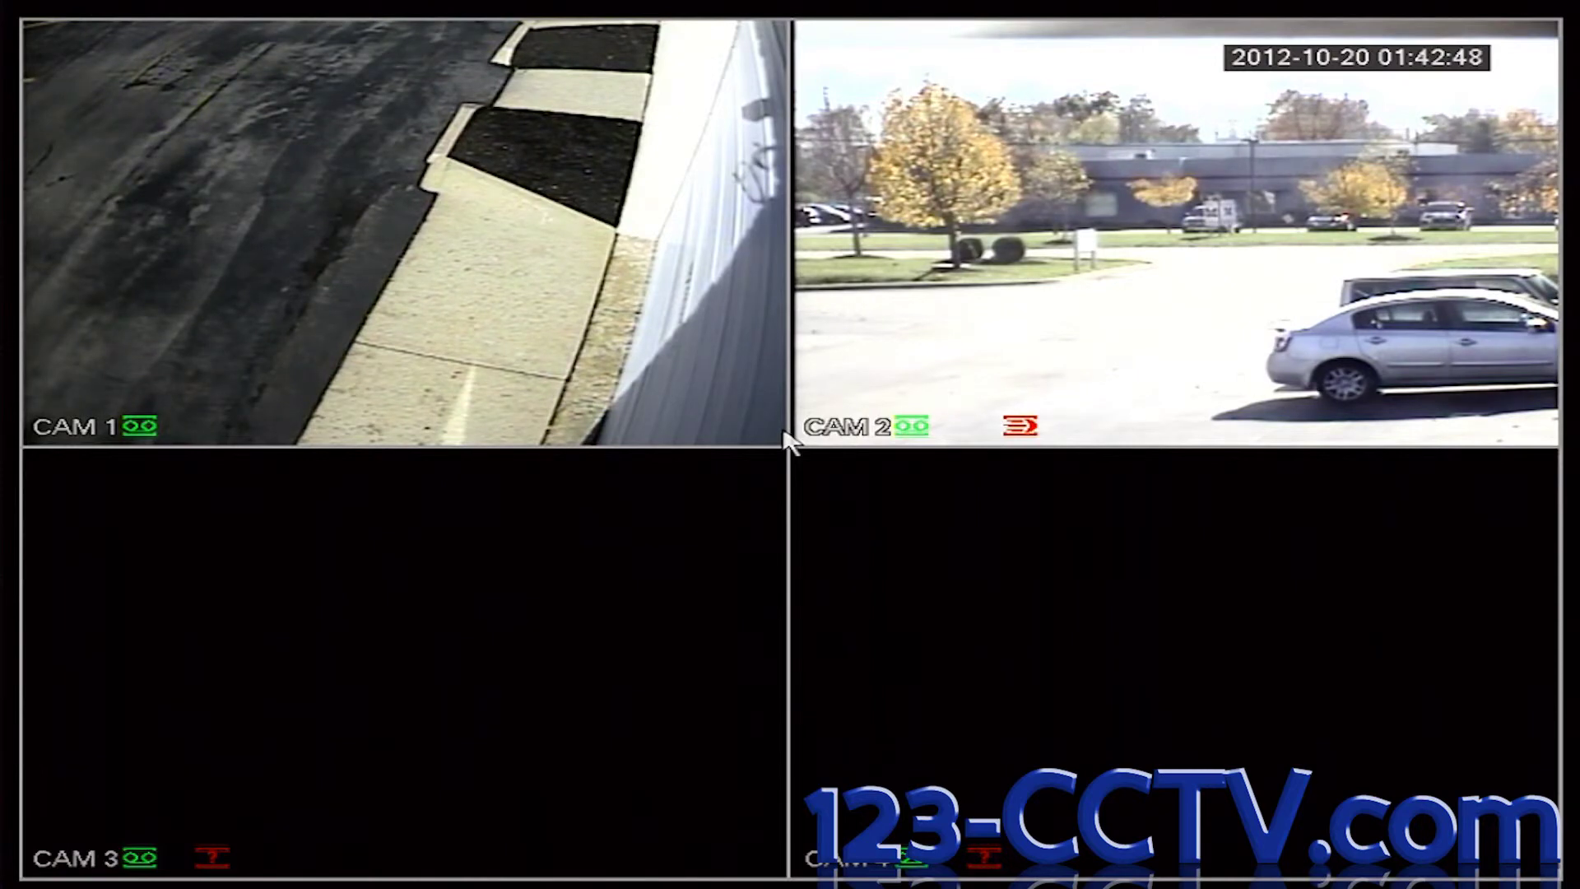
right_click(635, 386)
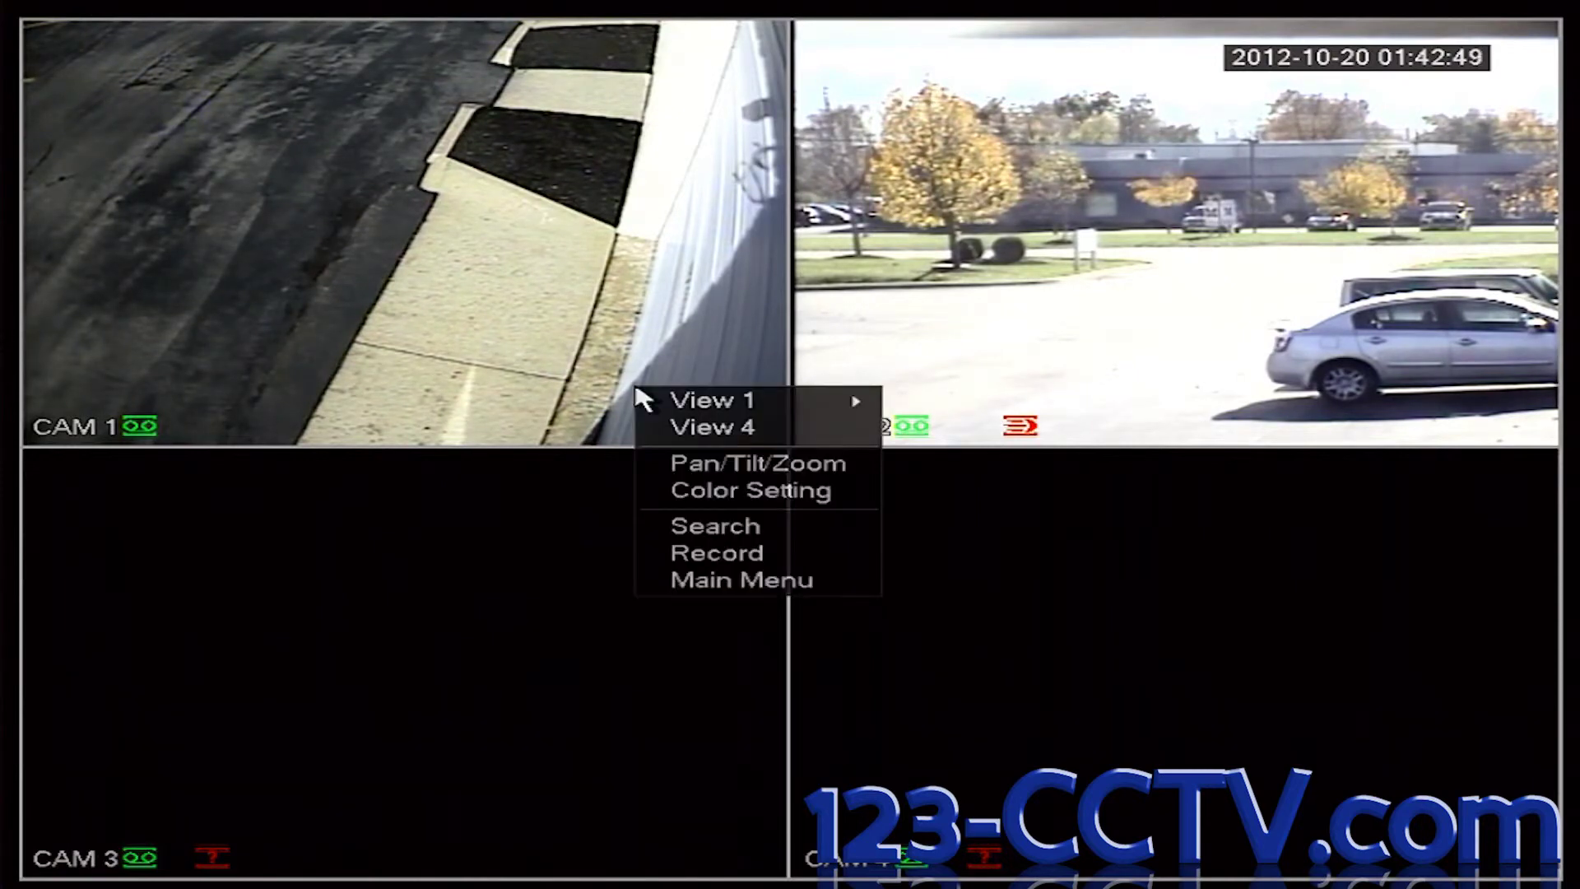
left_click(713, 543)
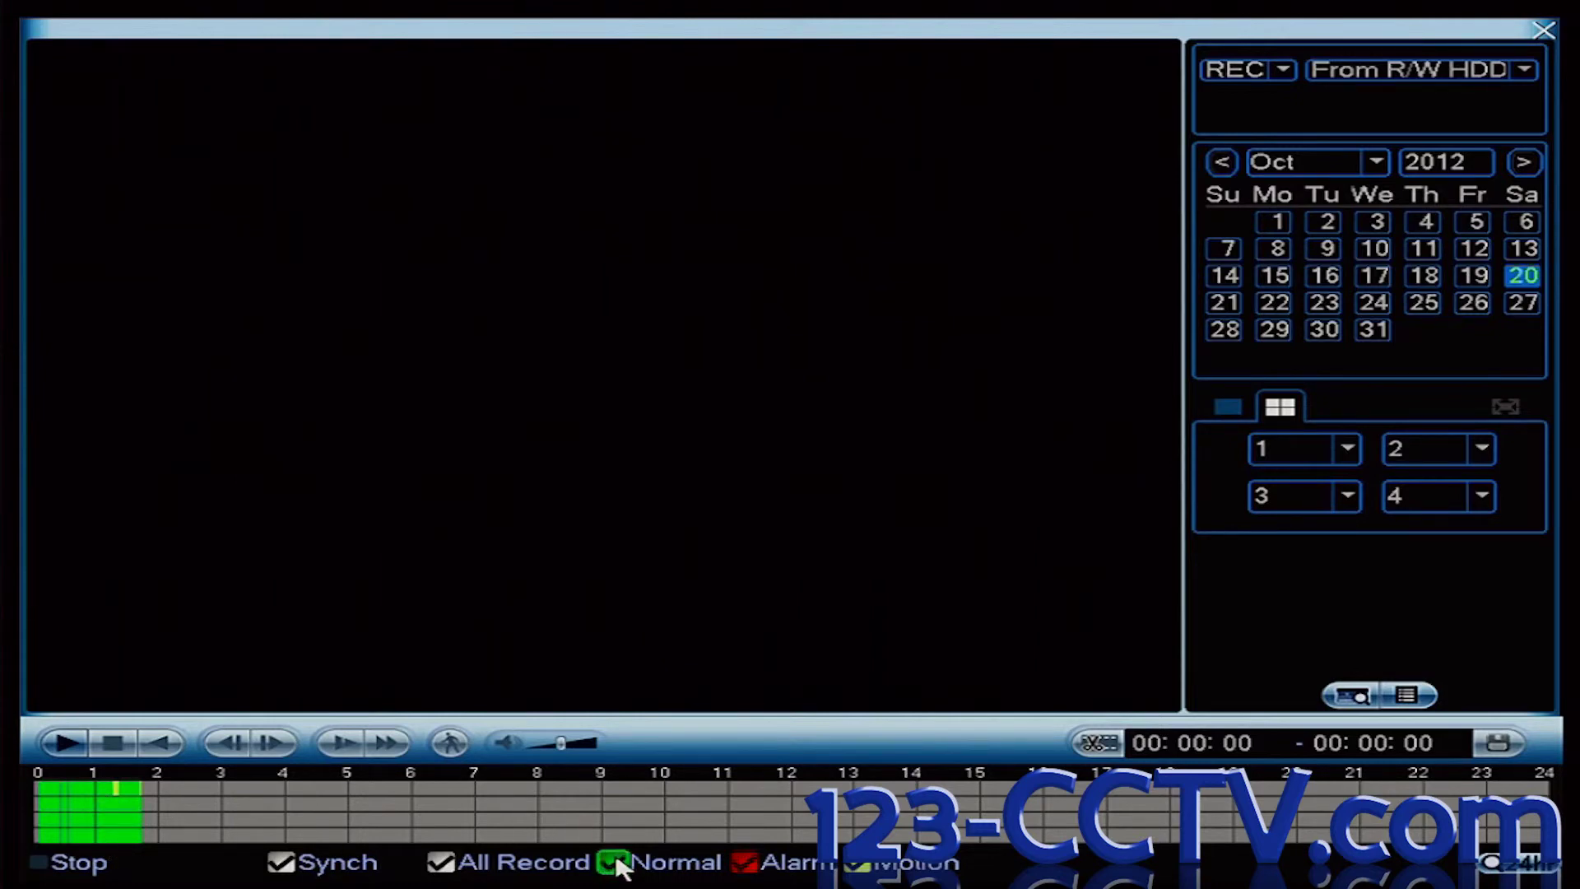
Play the 2012-10-20 footage from about 01:18, then fast-forward to around 01:53
left_click(120, 798)
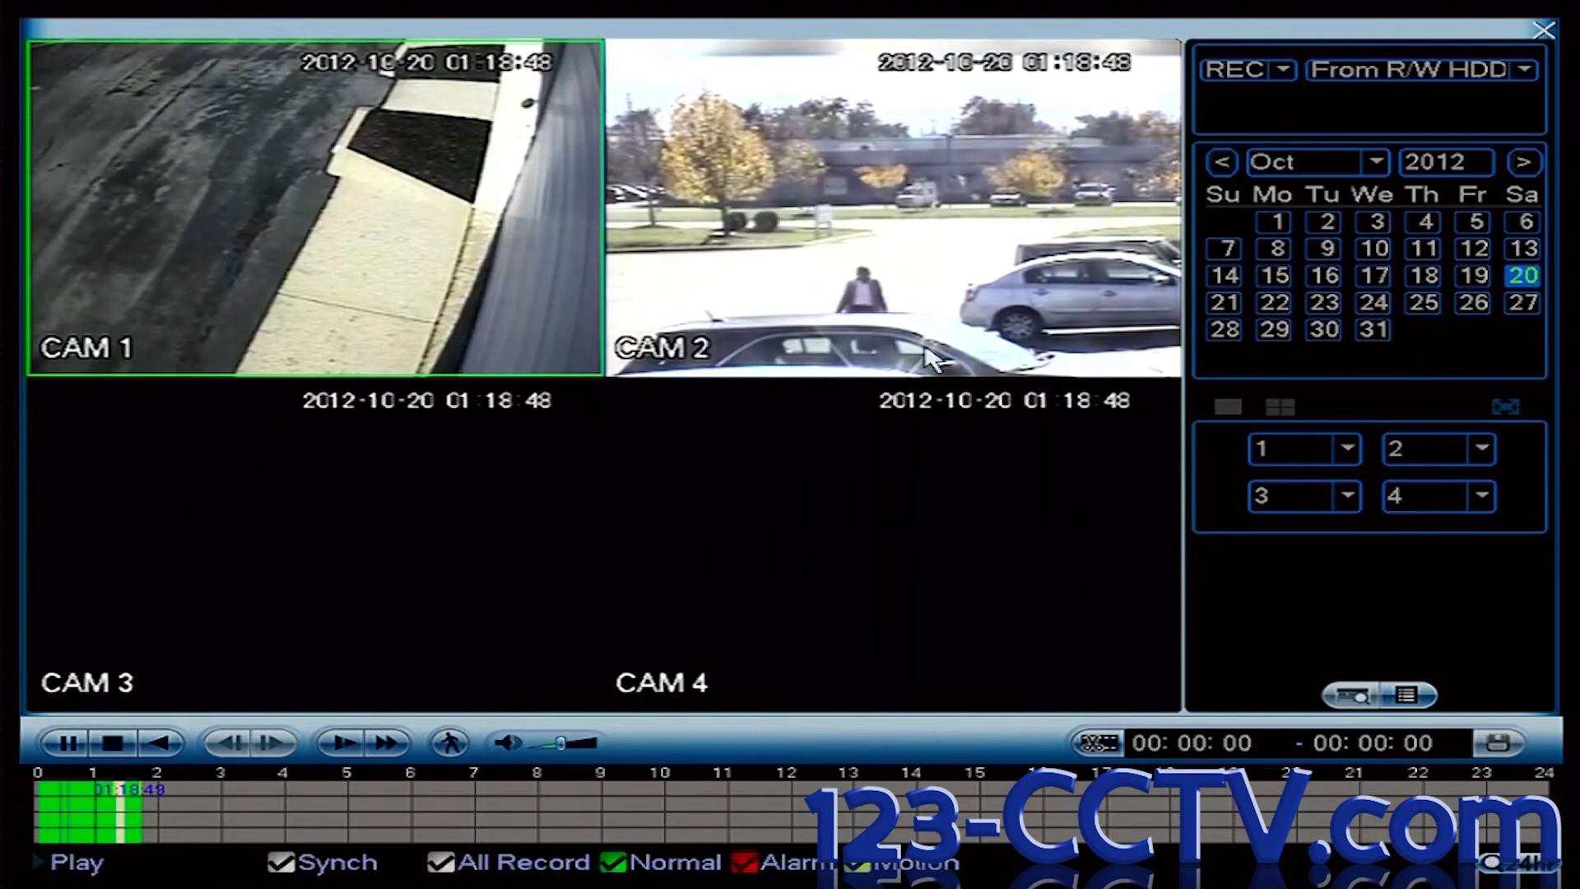
left_click(386, 743)
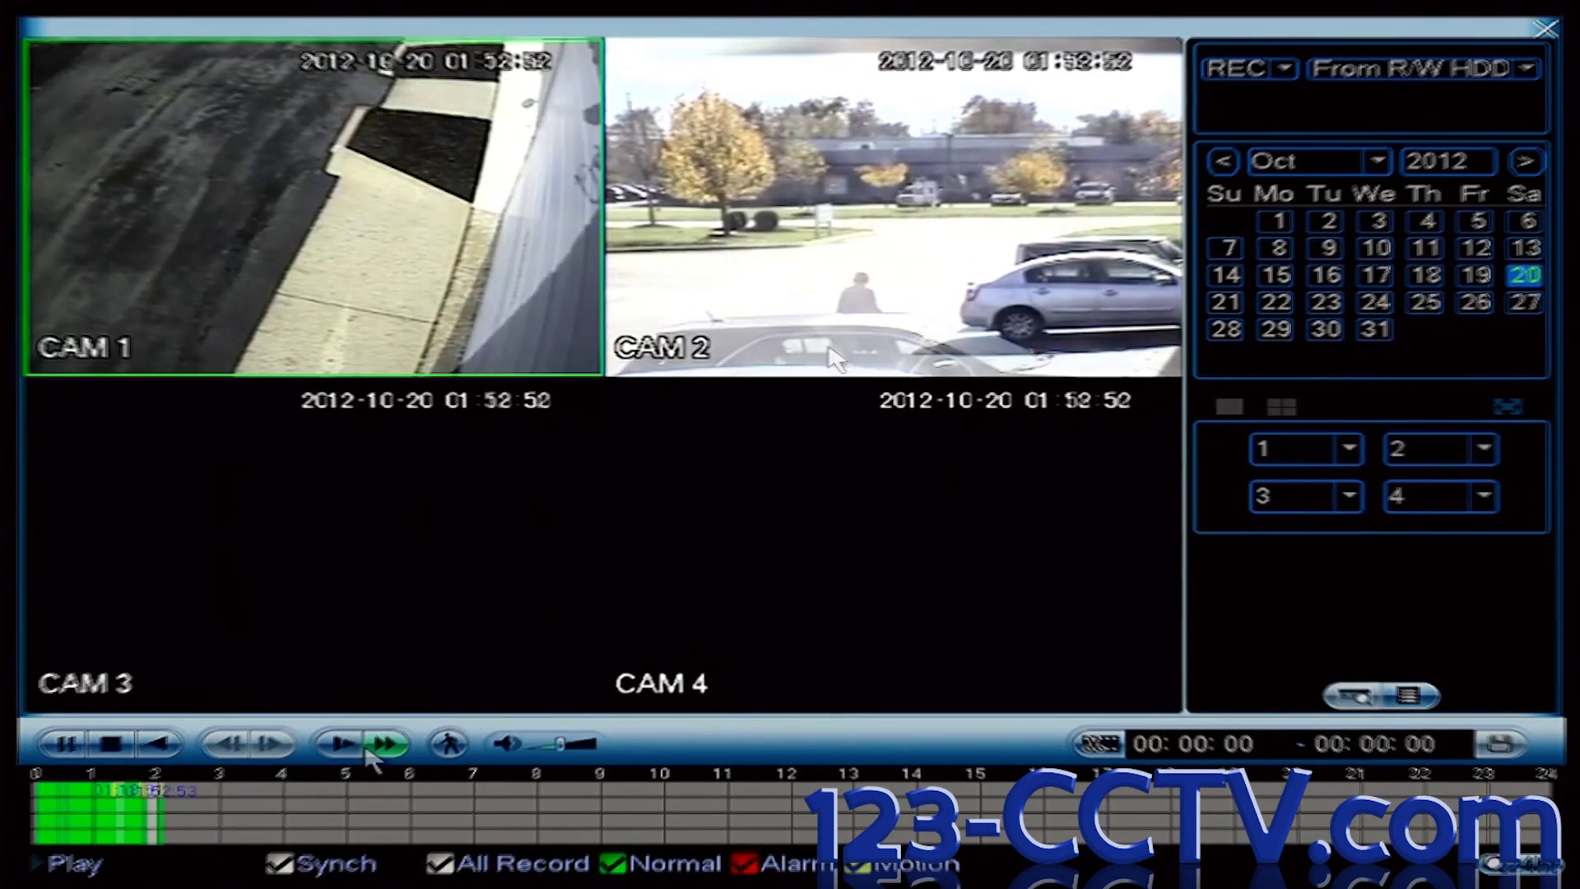